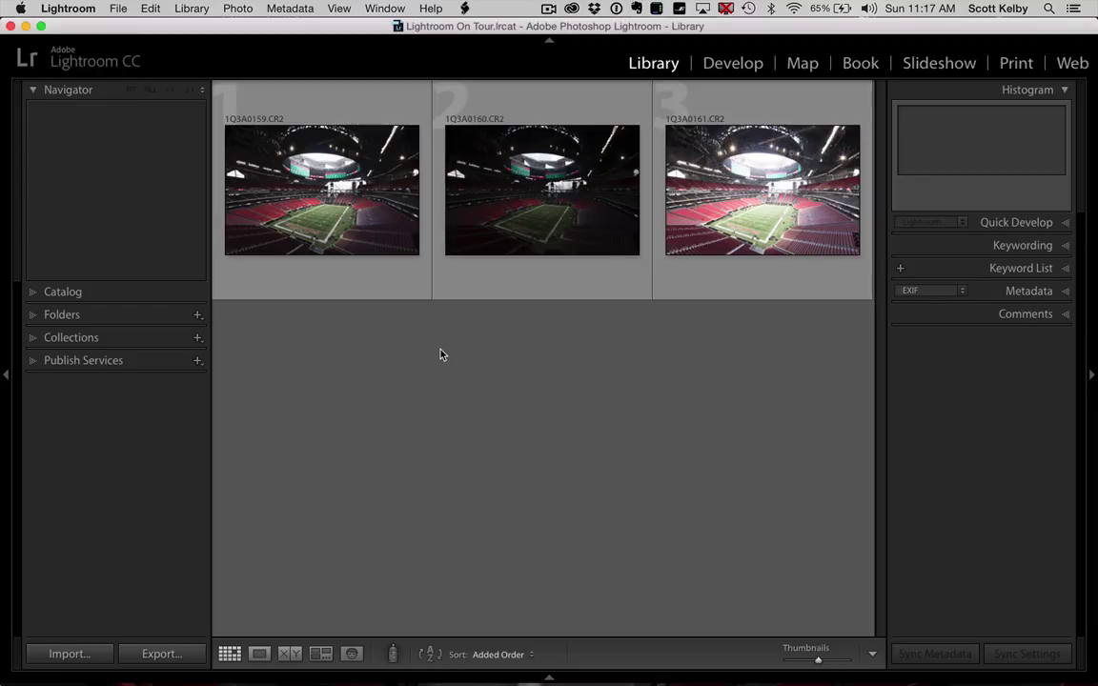
Compare the three bracketed stadium exposures, viewing the underexposed and overexposed shots enlarged
left_click(362, 241)
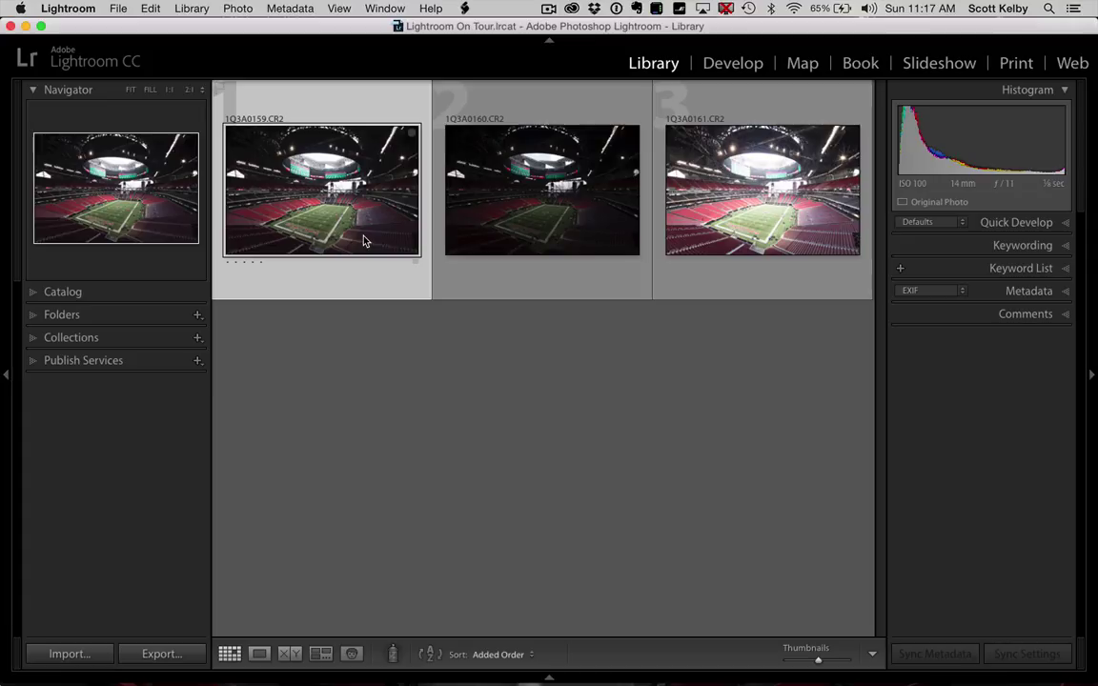
left_click(538, 205)
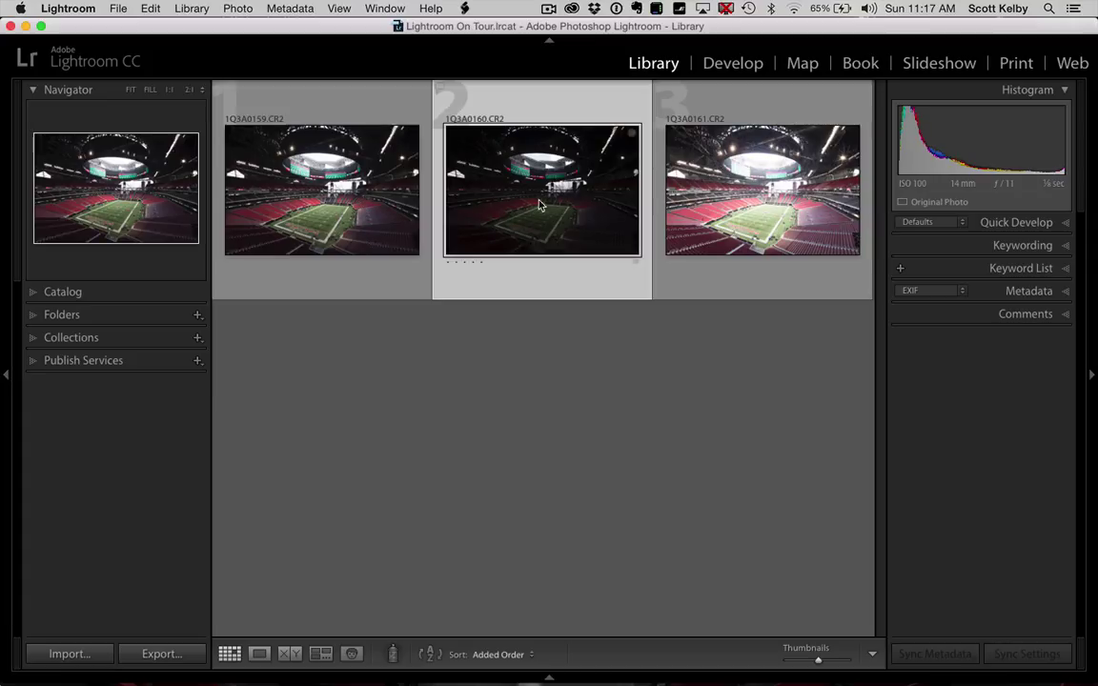
left_click(658, 176)
left_click(332, 215)
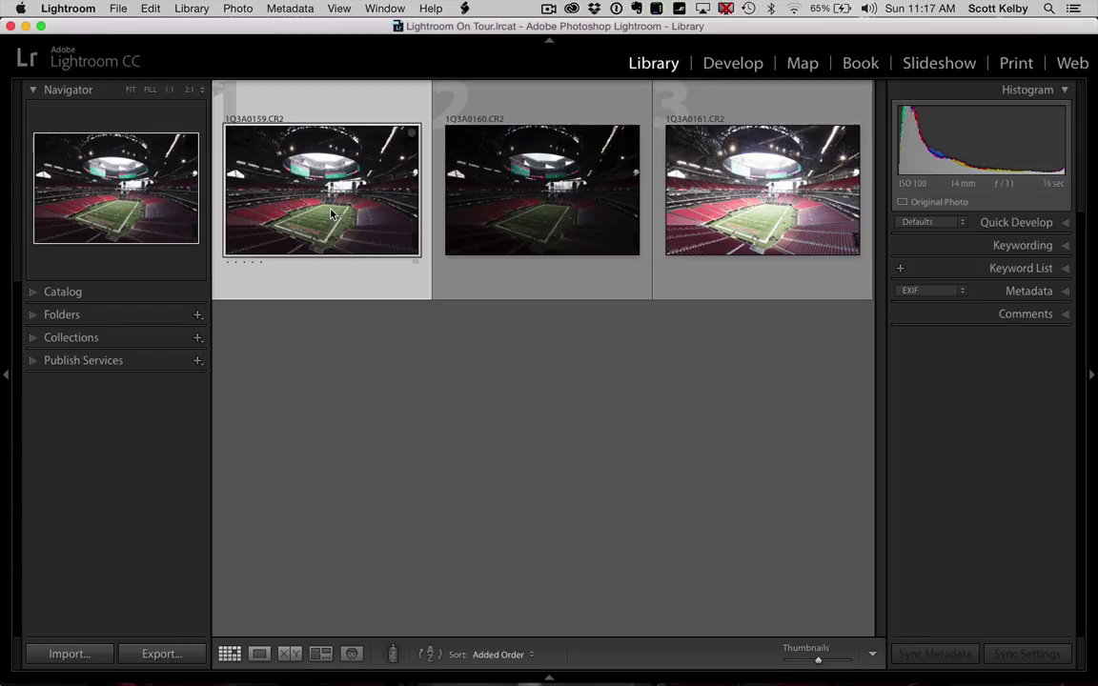
double_click(332, 215)
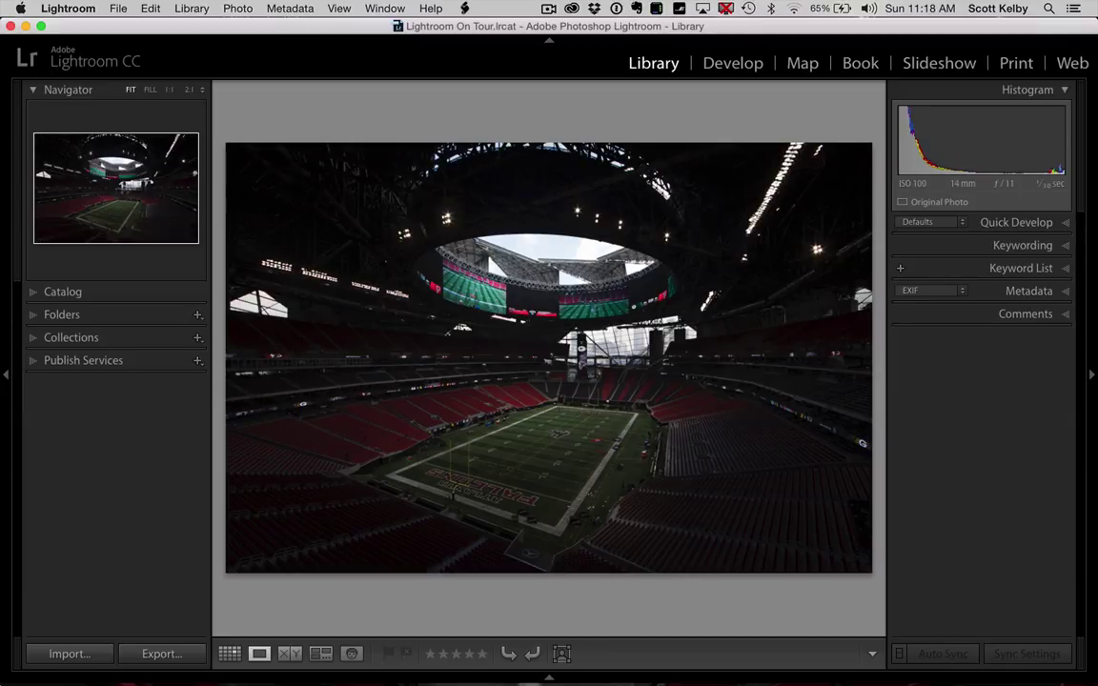
key("Right")
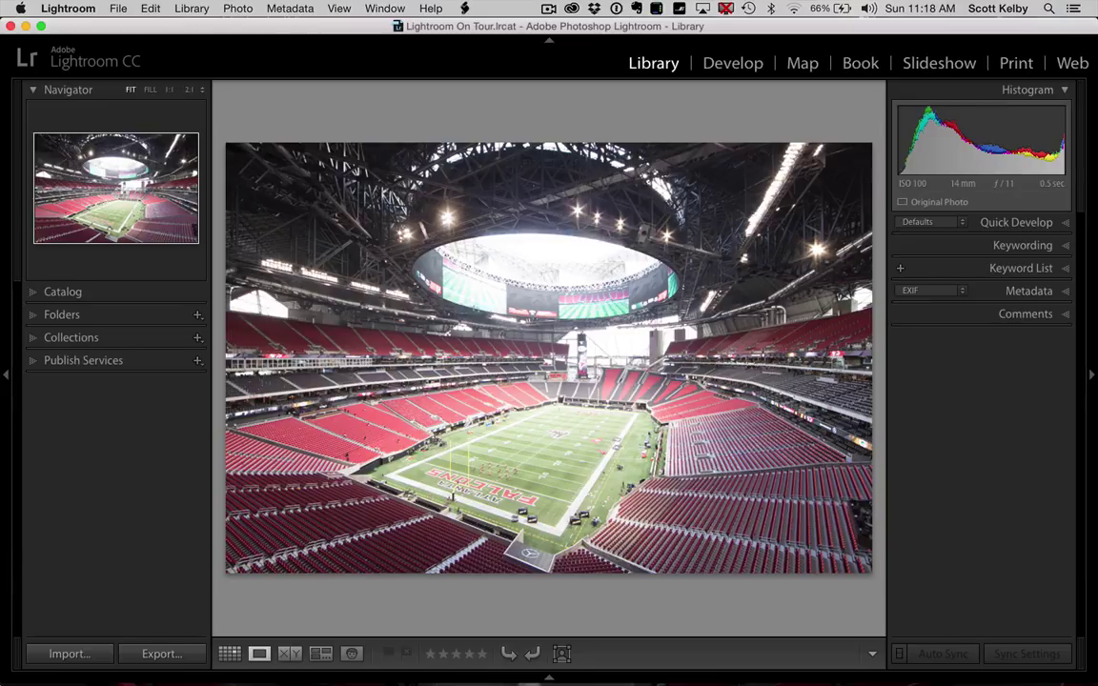
key("g")
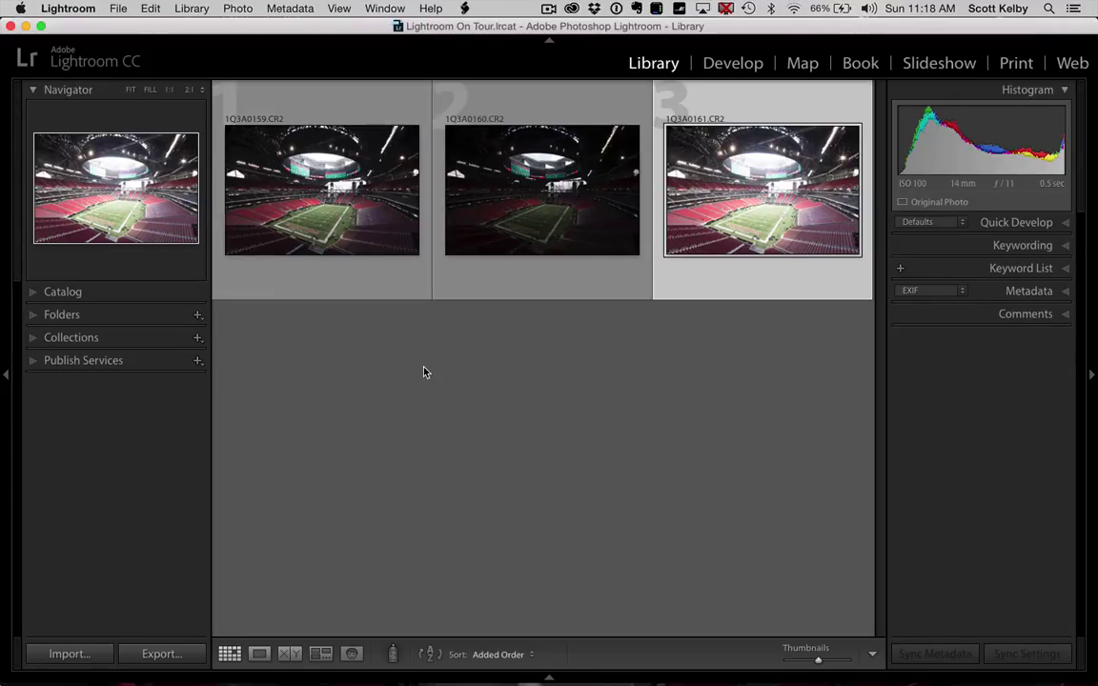
Merge 1Q3A0160.CR2 and 1Q3A0161.CR2 into an HDR image with Auto Align, Auto Tone and no deghosting
left_click(560, 242)
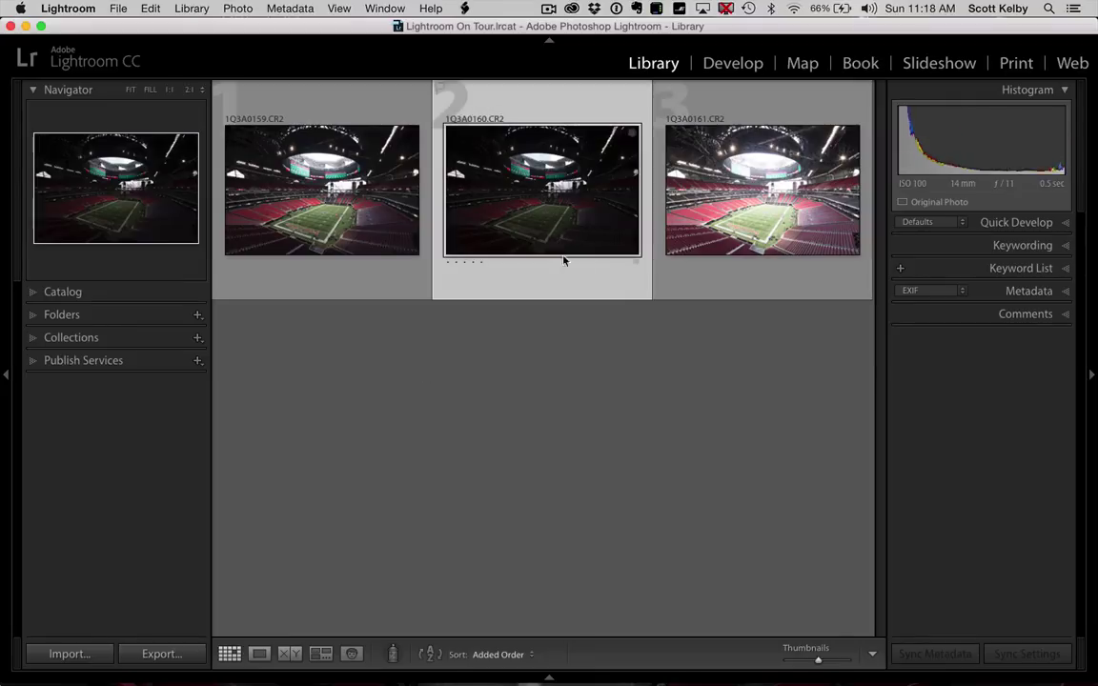
left_click(746, 229, "shift")
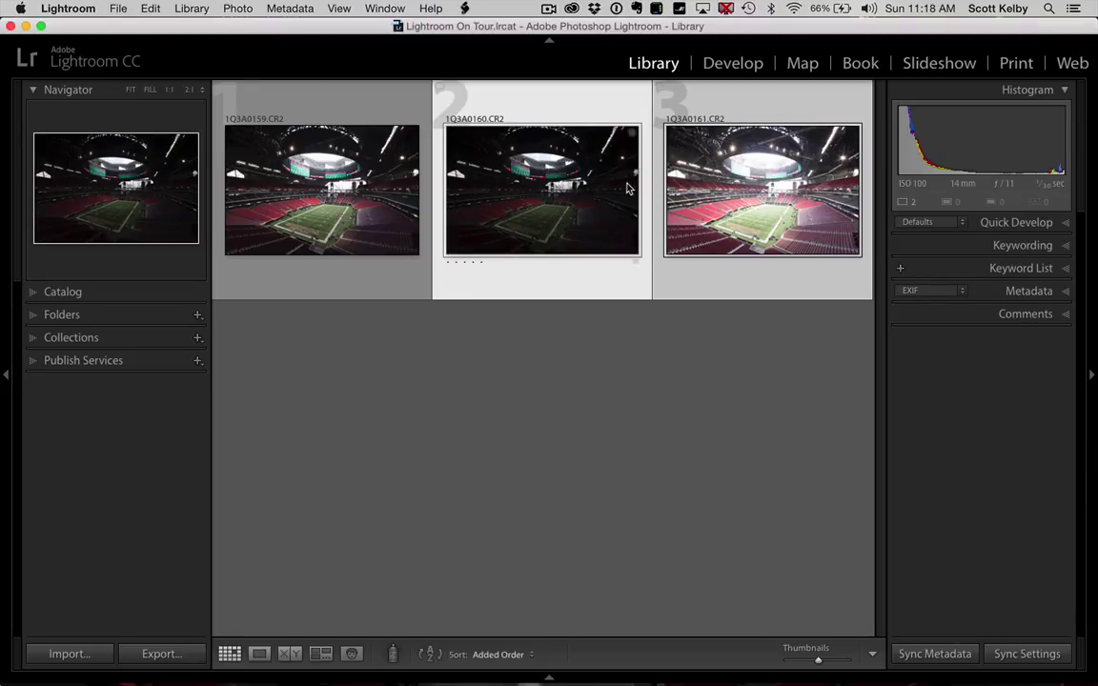
right_click(539, 157)
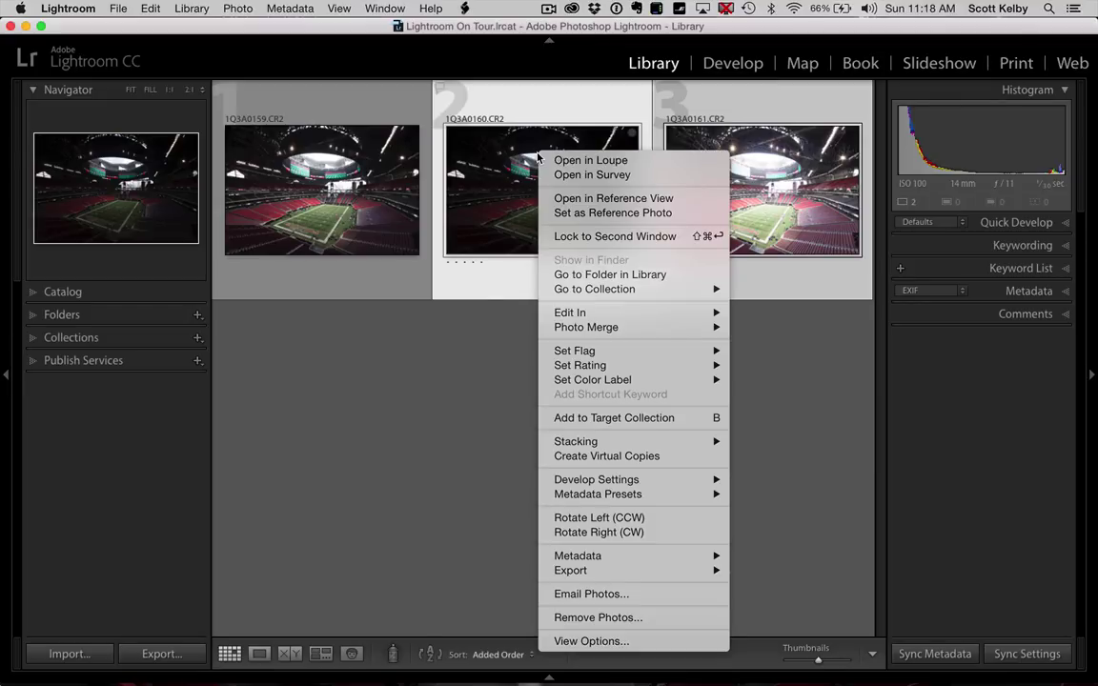
mouse_move(615, 327)
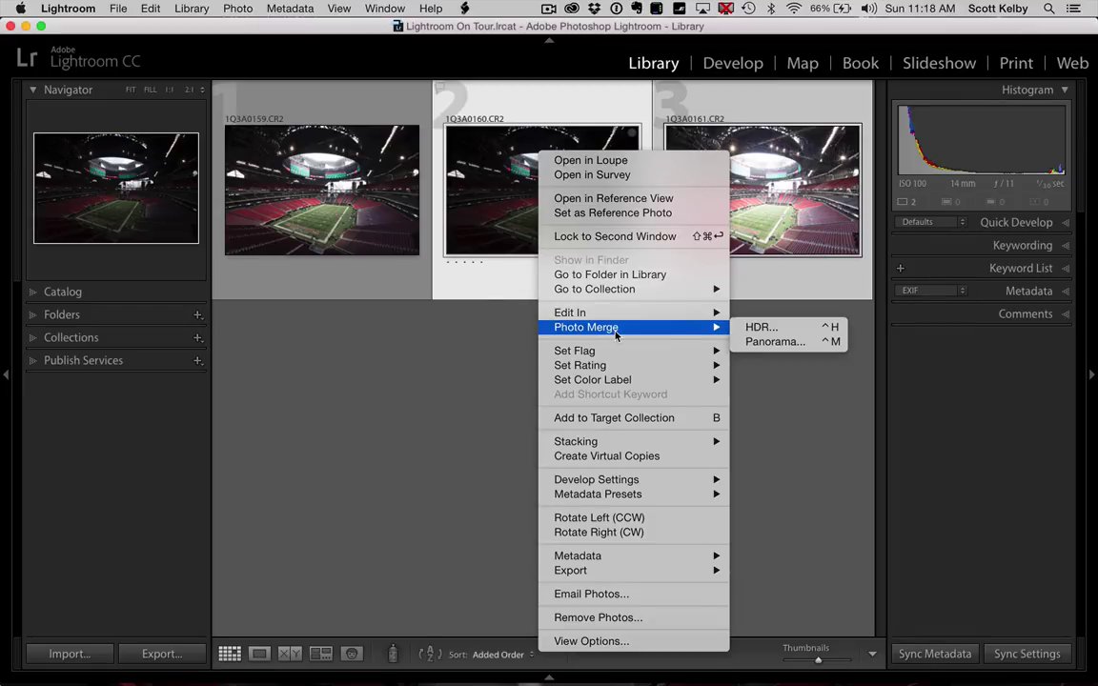
left_click(797, 327)
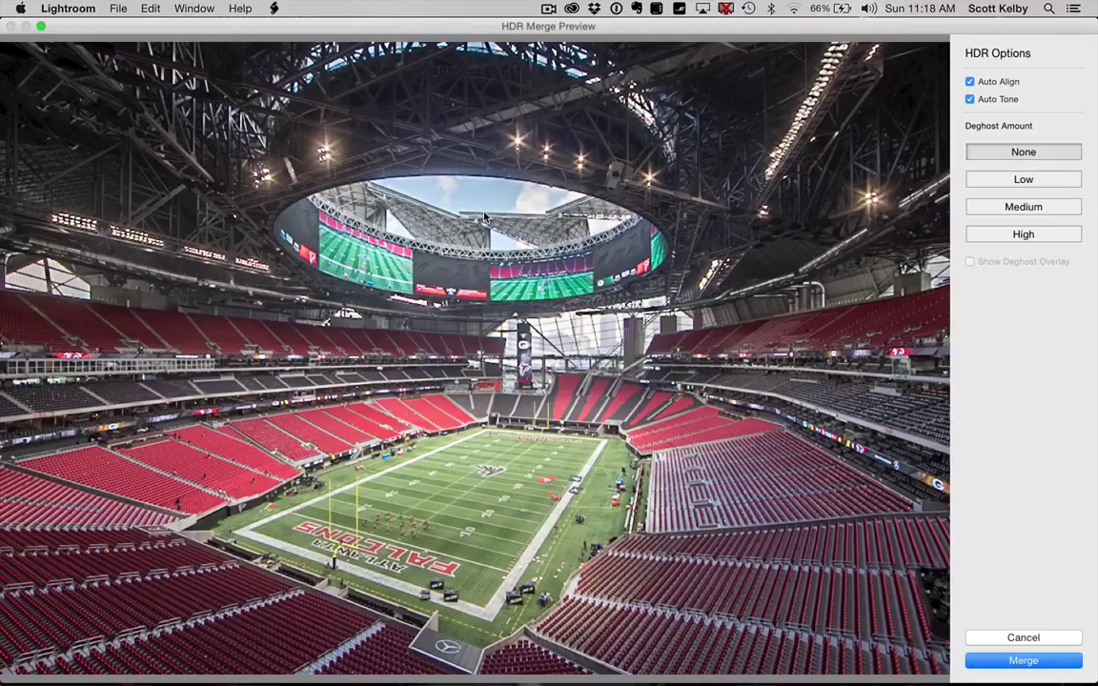
left_click(1027, 659)
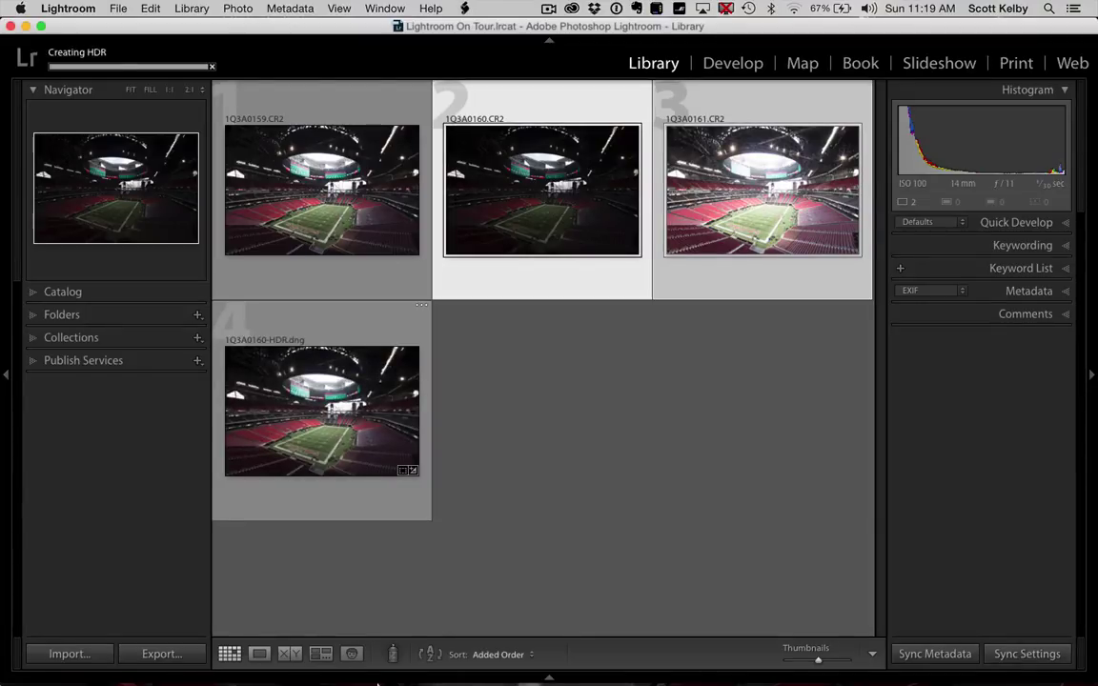
Compare the normal exposure 1Q3A0159.CR2 with the merged 1Q3A0160-HDR.dng at enlarged size
left_click(301, 366)
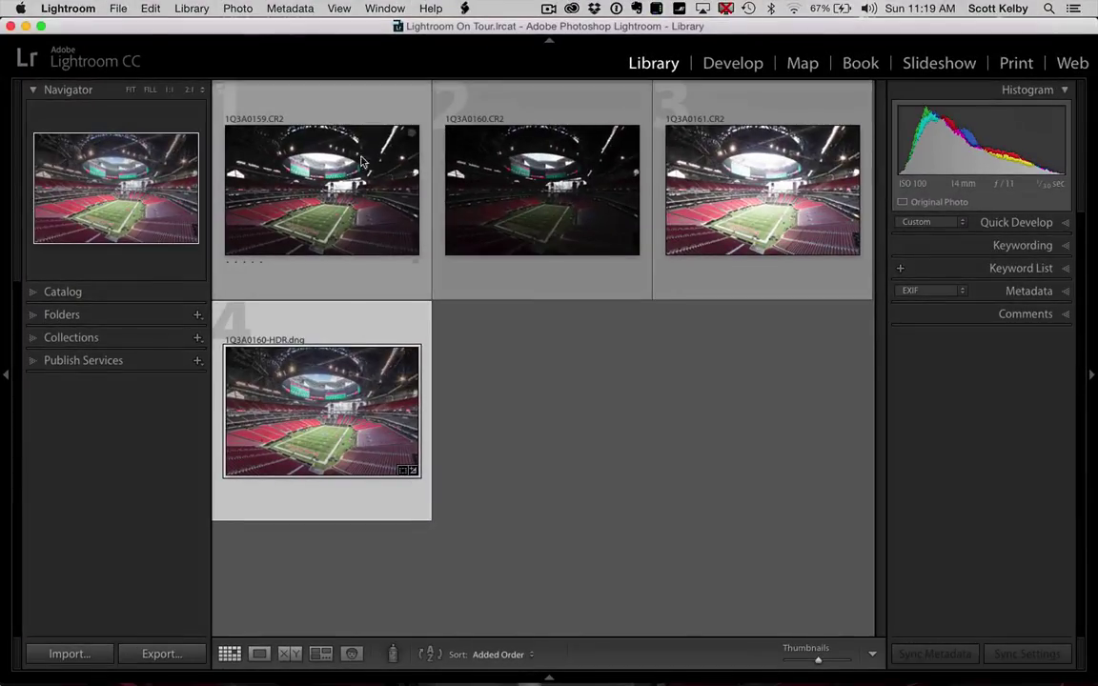
double_click(346, 165)
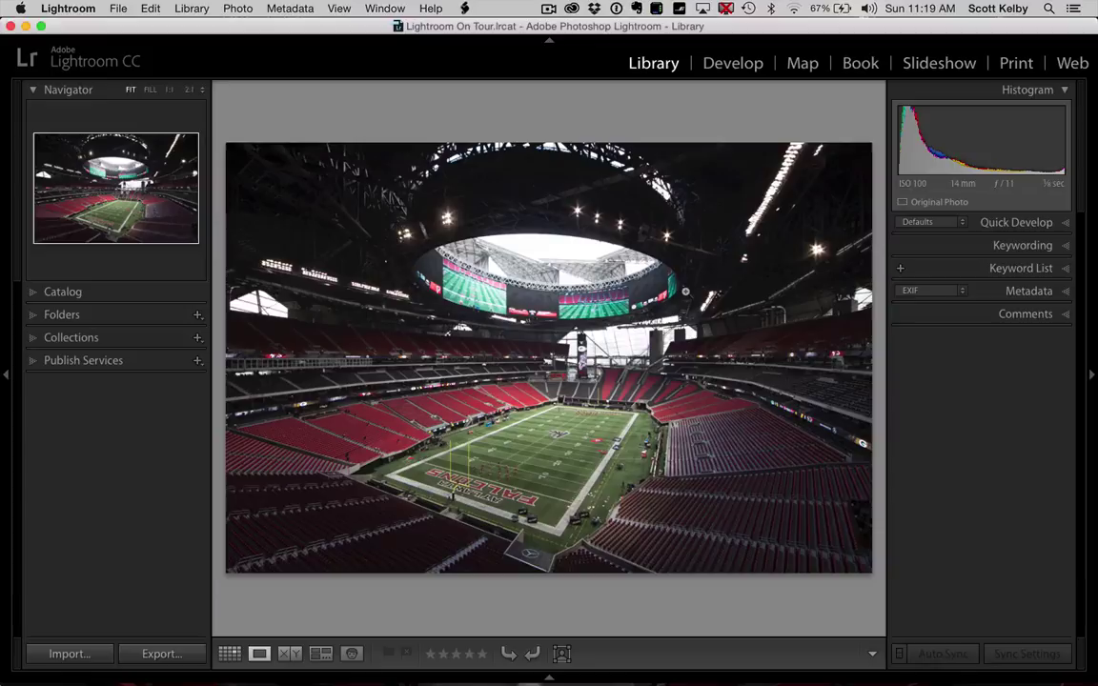
key("g")
left_click(362, 380)
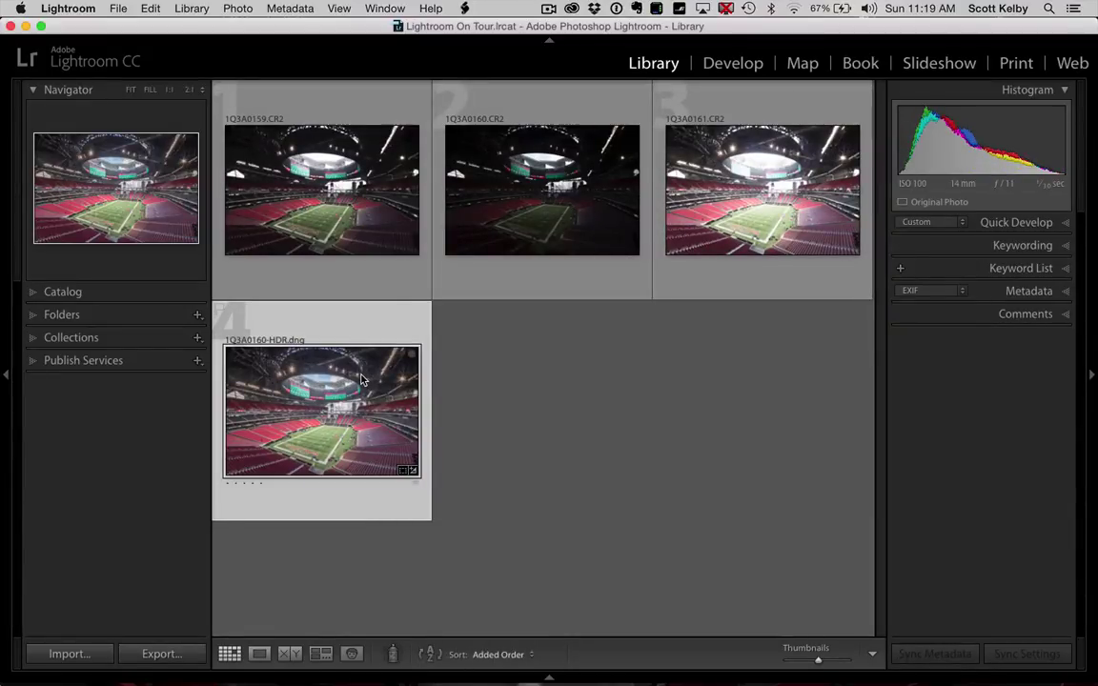
double_click(362, 381)
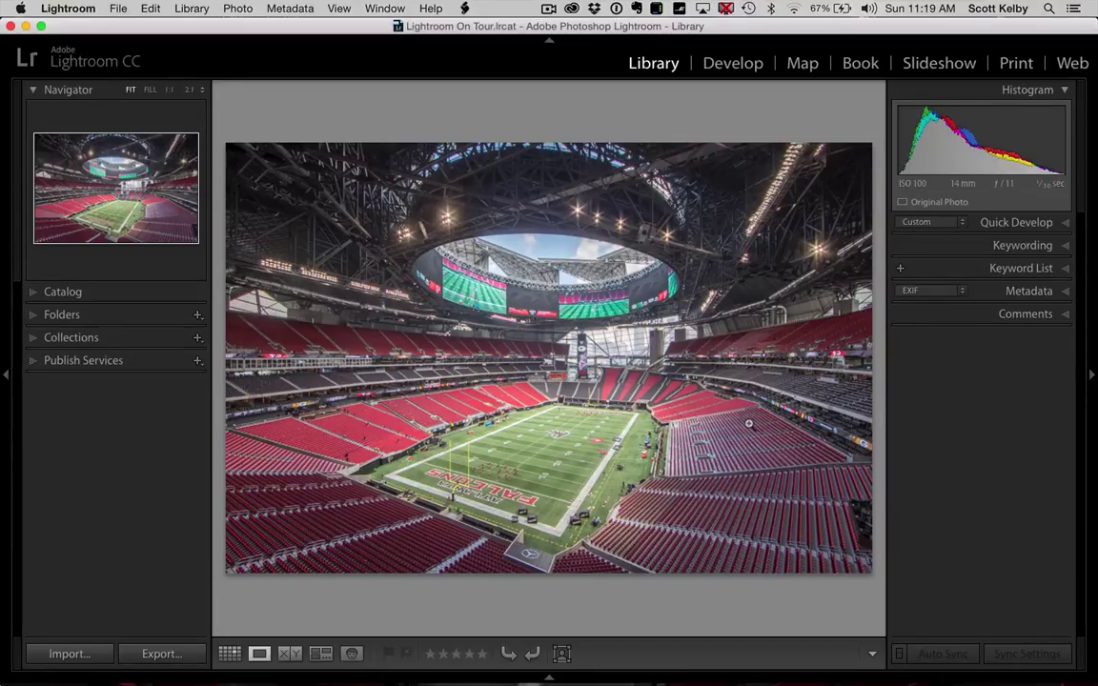
Develop the HDR image with Contrast +66, Shadows +63 and Clarity +20
key("d")
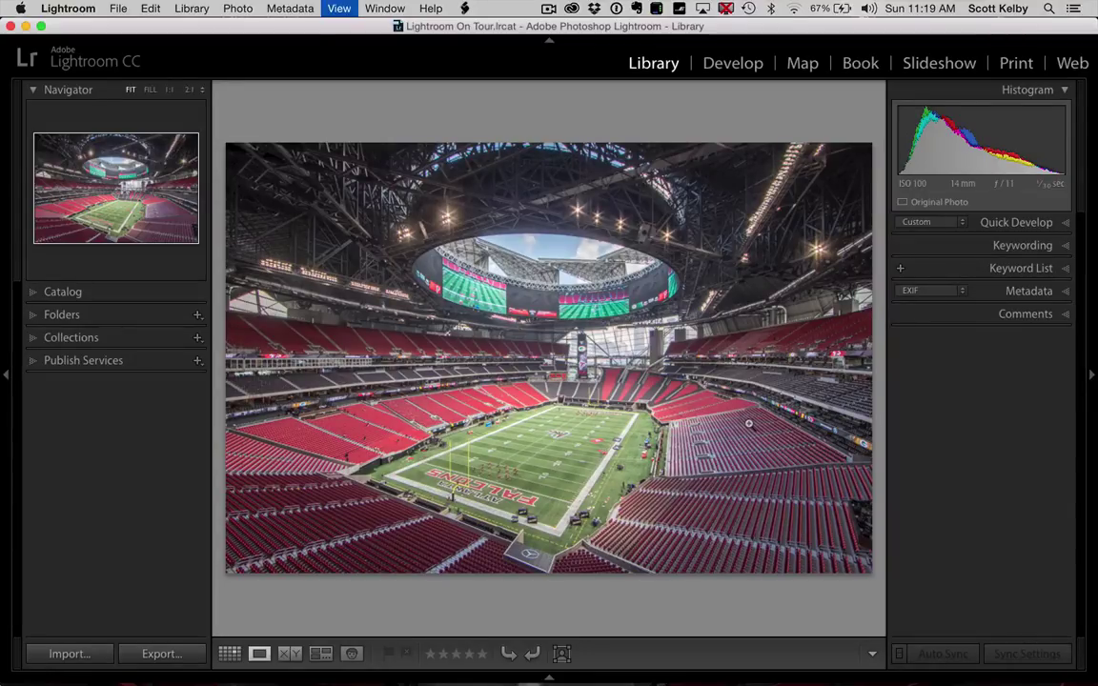
key("d")
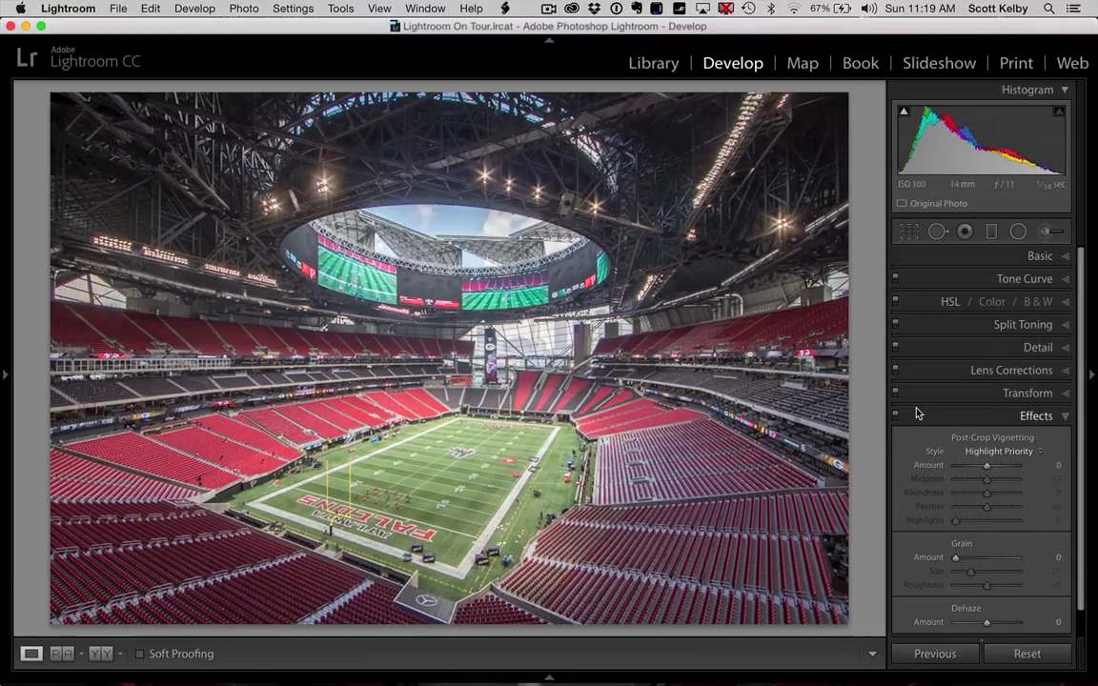
left_click(1040, 256)
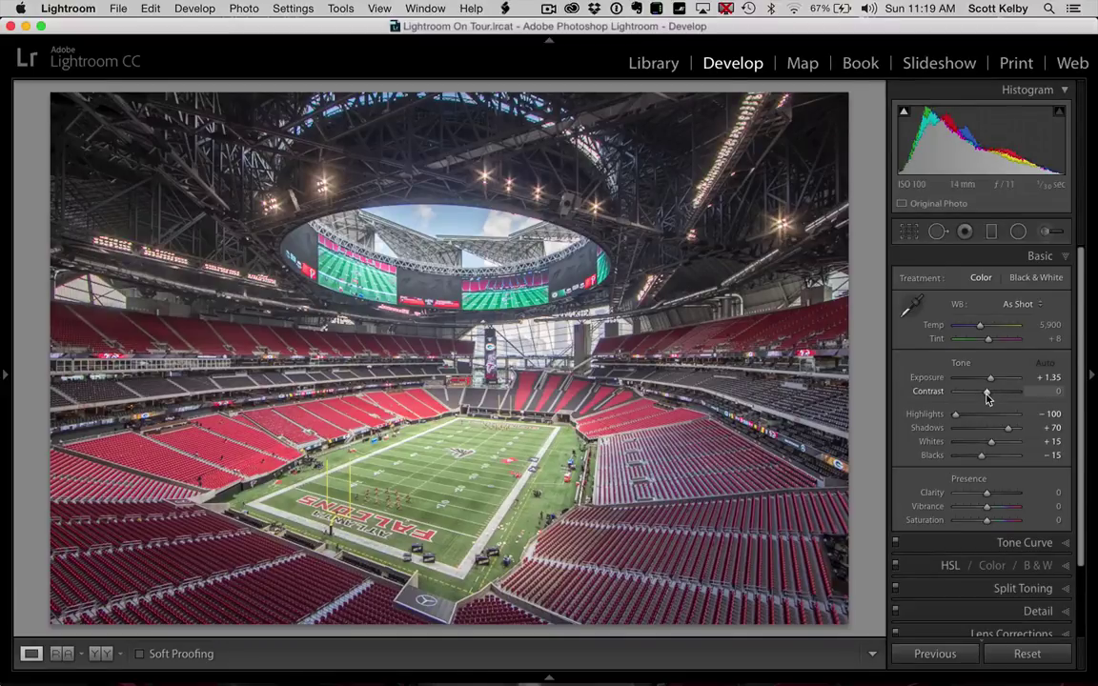
left_click_drag(987, 396, 1007, 396)
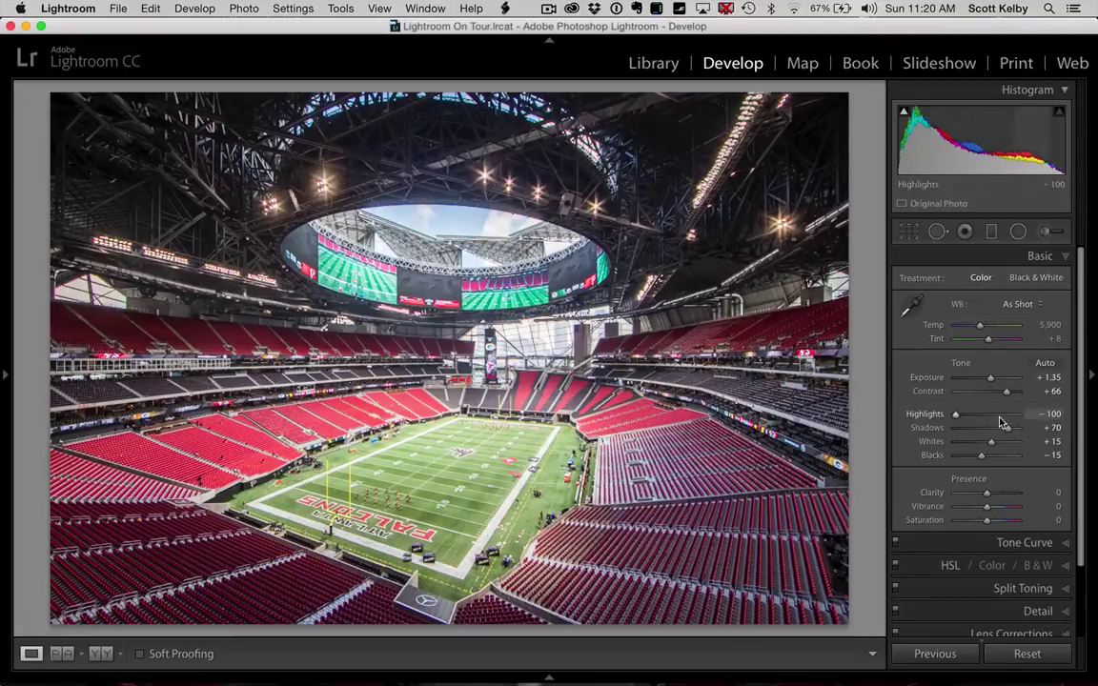
left_click_drag(1009, 428, 1007, 432)
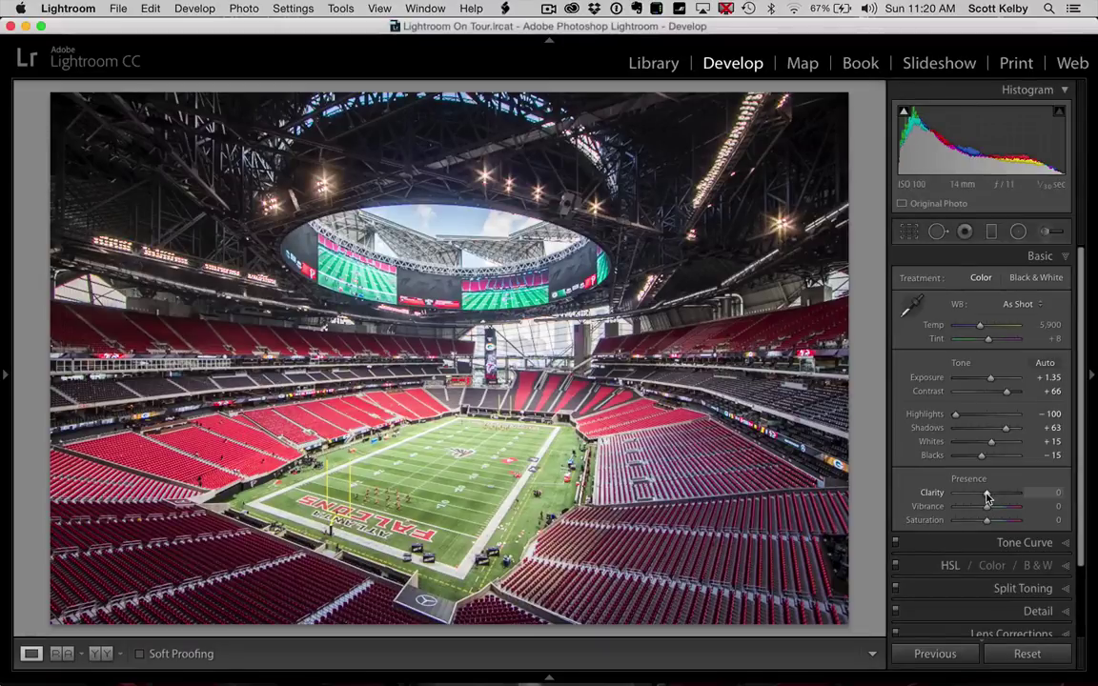
left_click_drag(986, 495, 993, 497)
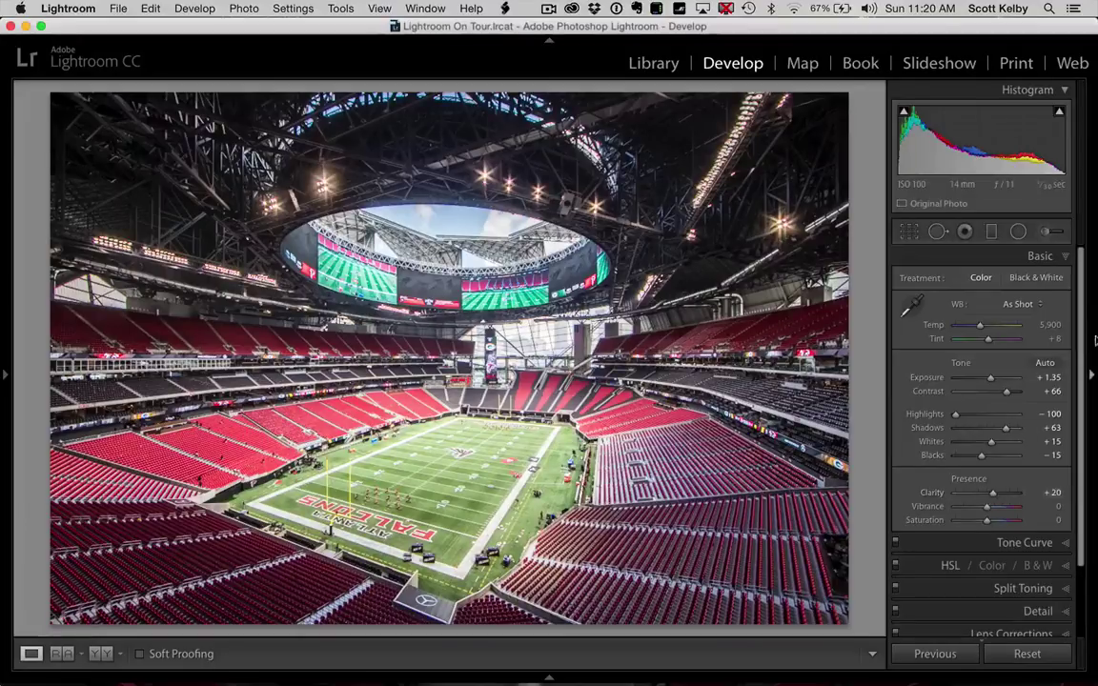
Reset the Adjustment Brush settings and brush a brightening mask over the dark ceiling trusses on both sides of the roof opening
left_click(1046, 230)
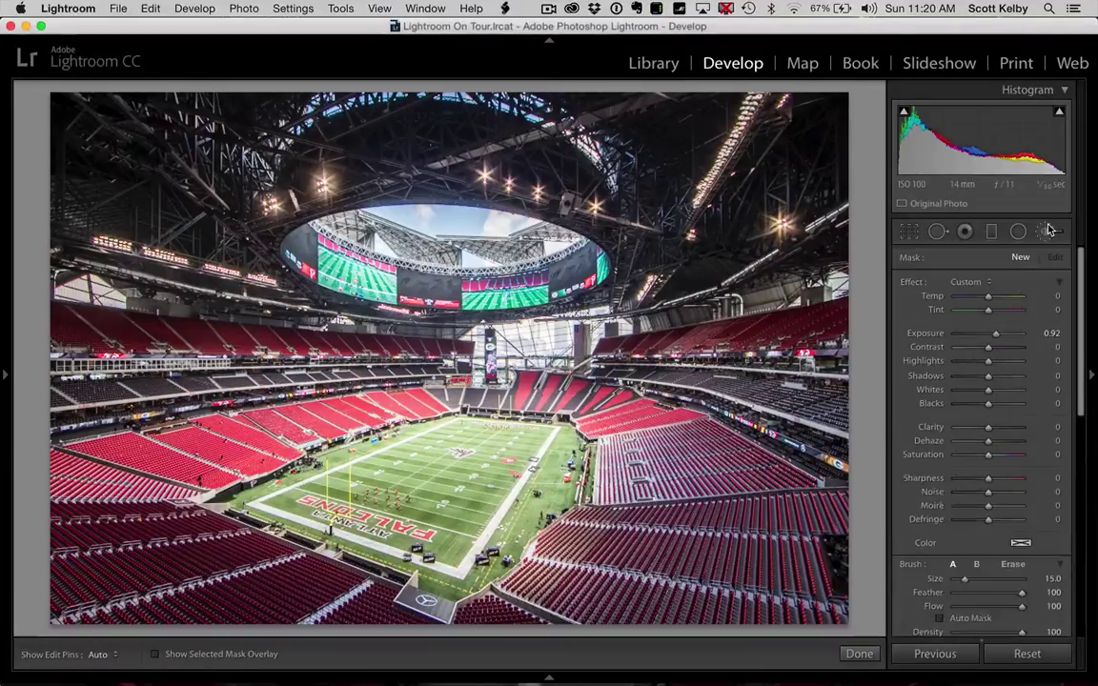
double_click(911, 282)
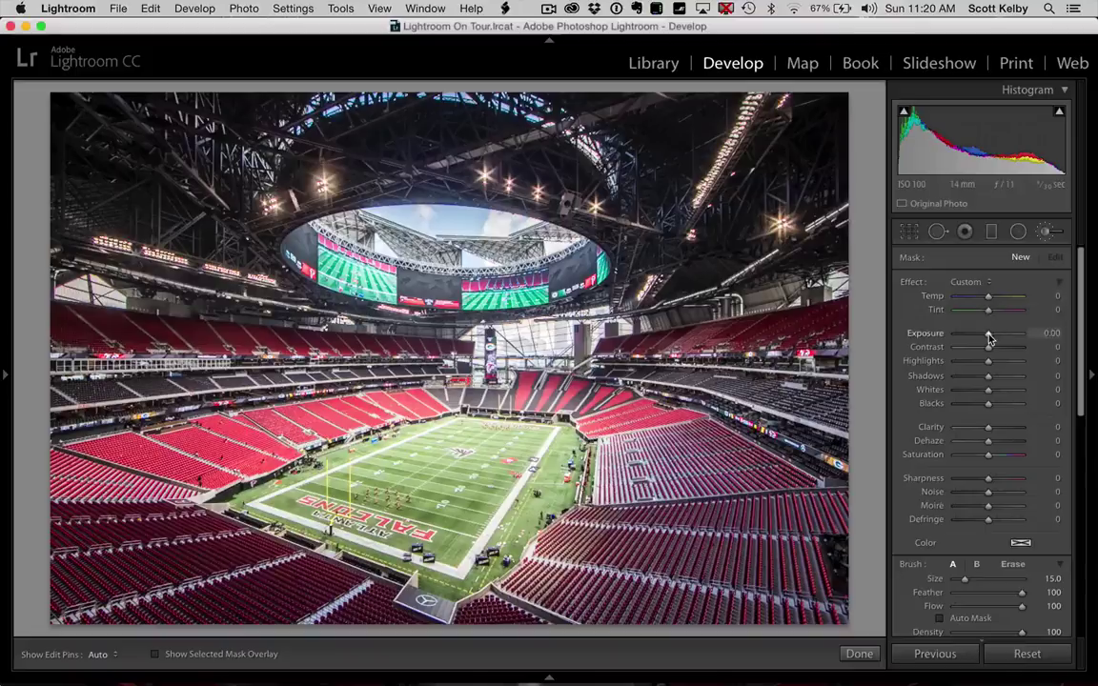
key("h")
mouse_move(745, 206)
left_mouse_down()
mouse_move(729, 233)
mouse_move(804, 164)
mouse_move(774, 160)
left_mouse_up()
mouse_move(667, 152)
left_mouse_down()
mouse_move(637, 143)
mouse_move(596, 95)
mouse_move(581, 124)
mouse_move(605, 245)
left_mouse_up()
mouse_move(738, 208)
left_mouse_down()
mouse_move(808, 164)
mouse_move(681, 277)
mouse_move(643, 286)
left_mouse_up()
mouse_move(240, 230)
left_mouse_down()
mouse_move(172, 215)
mouse_move(96, 157)
mouse_move(226, 244)
left_mouse_up()
mouse_move(169, 172)
left_mouse_down()
mouse_move(267, 114)
mouse_move(166, 157)
mouse_move(305, 134)
mouse_move(541, 162)
mouse_move(232, 173)
left_mouse_up()
Set the ceiling mask's Exposure to 0.66 and erase the effect from the ring above the roof opening
left_click_drag(995, 331, 994, 338)
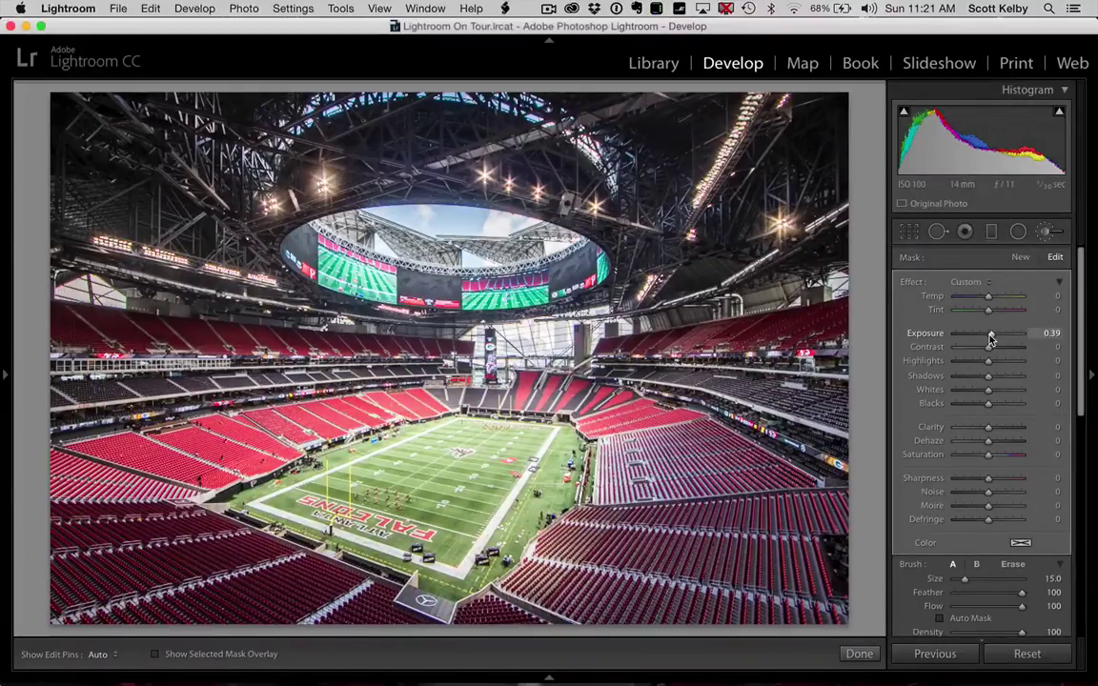
left_click_drag(990, 335, 989, 335)
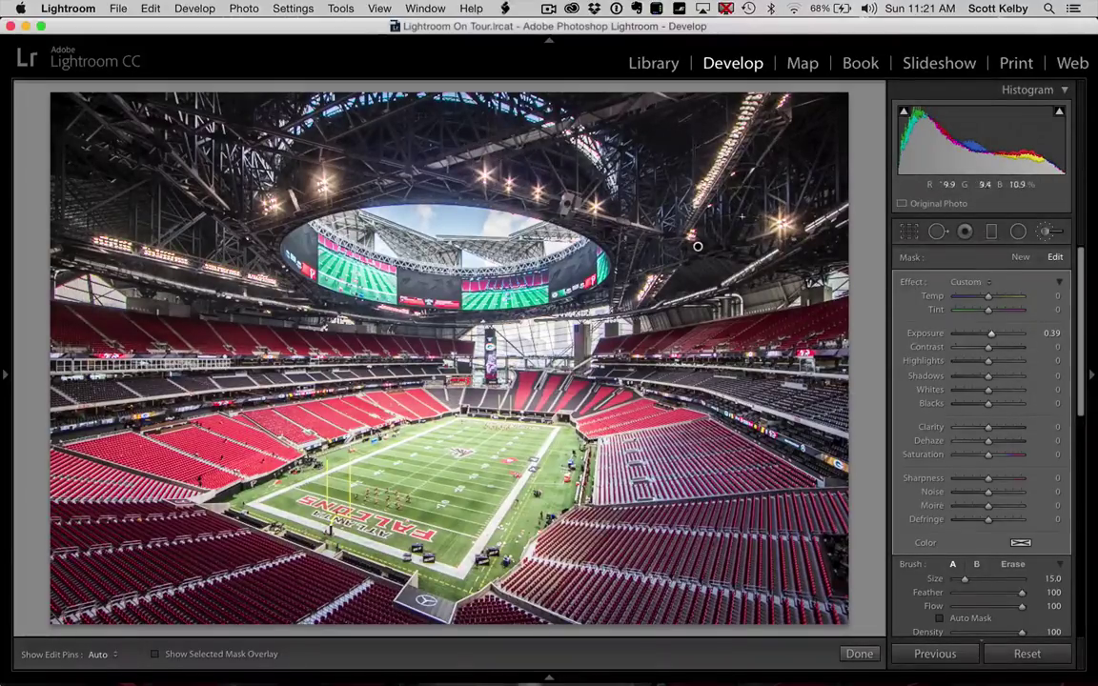
left_click_drag(991, 334, 995, 340)
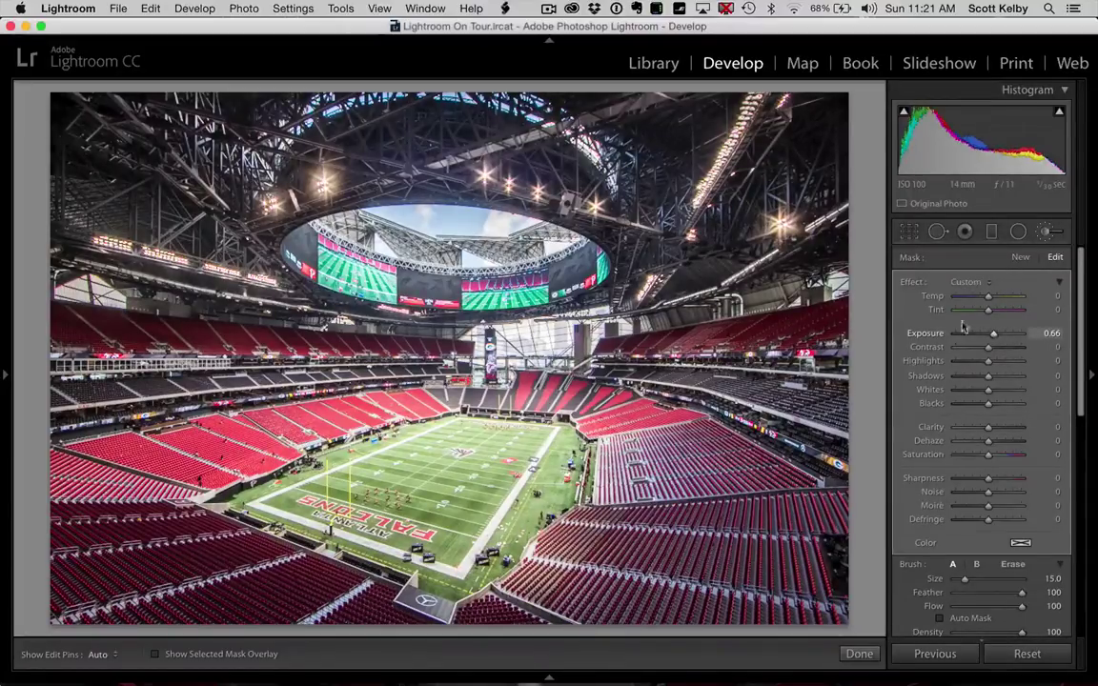
mouse_move(494, 160)
left_mouse_down("alt")
mouse_move(411, 145)
mouse_move(319, 156)
mouse_move(419, 150)
mouse_move(415, 172)
mouse_move(457, 125)
mouse_move(345, 124)
mouse_move(472, 142)
mouse_move(465, 157)
left_mouse_up("alt")
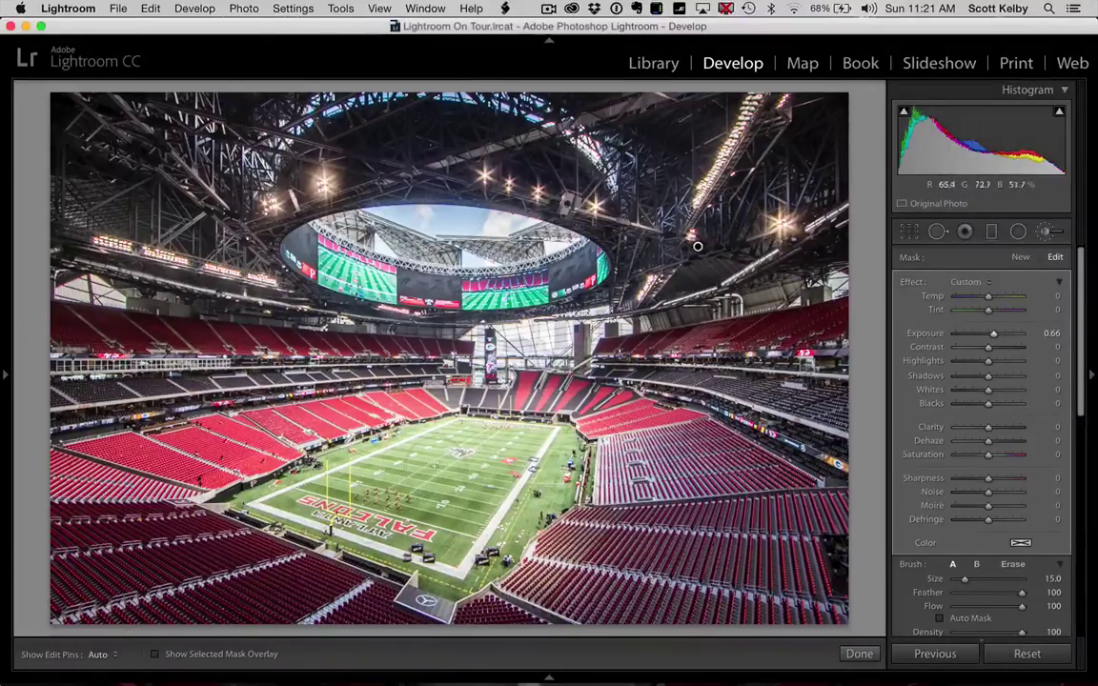
Create a new brush mask with all sliders reset and Exposure at -0.90, and paint it over the football field
left_click(1020, 257)
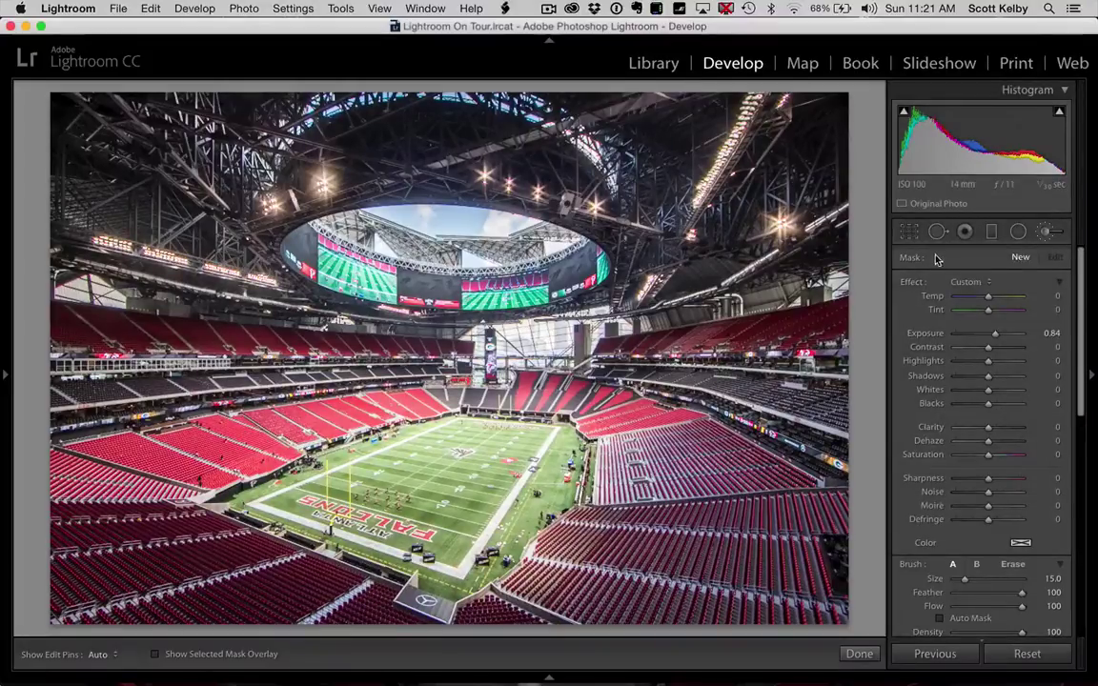
double_click(912, 283)
left_click_drag(989, 337, 983, 337)
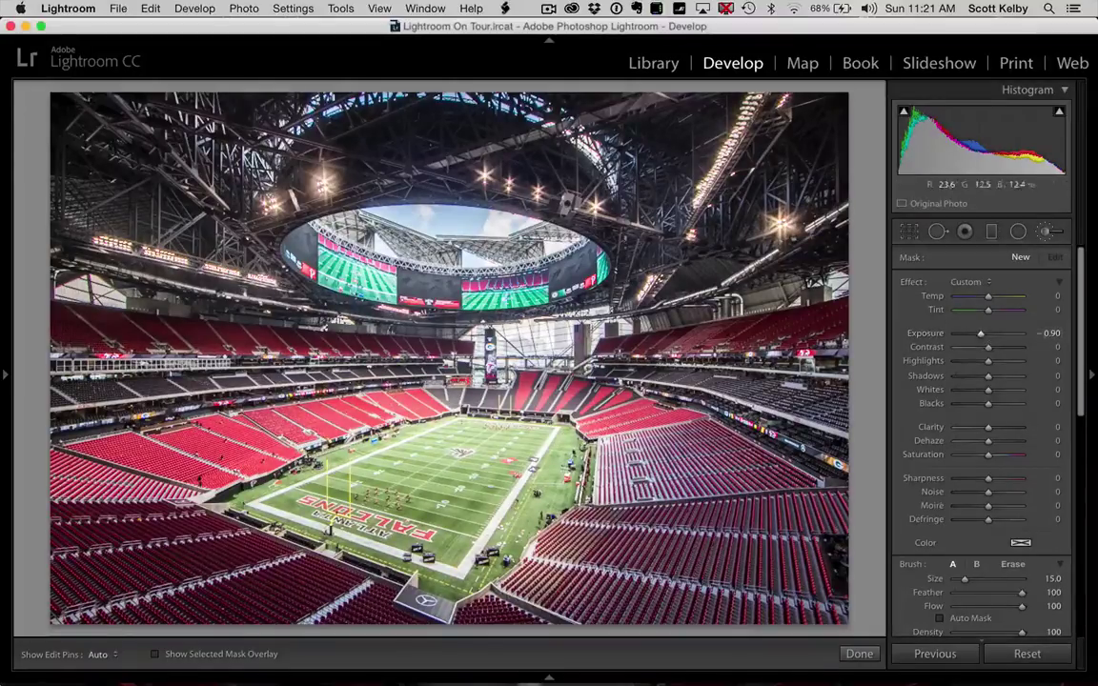
mouse_move(500, 442)
left_mouse_down()
mouse_move(474, 440)
mouse_move(359, 496)
left_mouse_up()
mouse_move(321, 447)
left_mouse_down()
mouse_move(293, 446)
mouse_move(362, 487)
mouse_move(443, 487)
mouse_move(484, 421)
mouse_move(477, 382)
mouse_move(396, 374)
mouse_move(300, 408)
mouse_move(391, 448)
mouse_move(514, 393)
mouse_move(348, 507)
mouse_move(312, 459)
left_mouse_up()
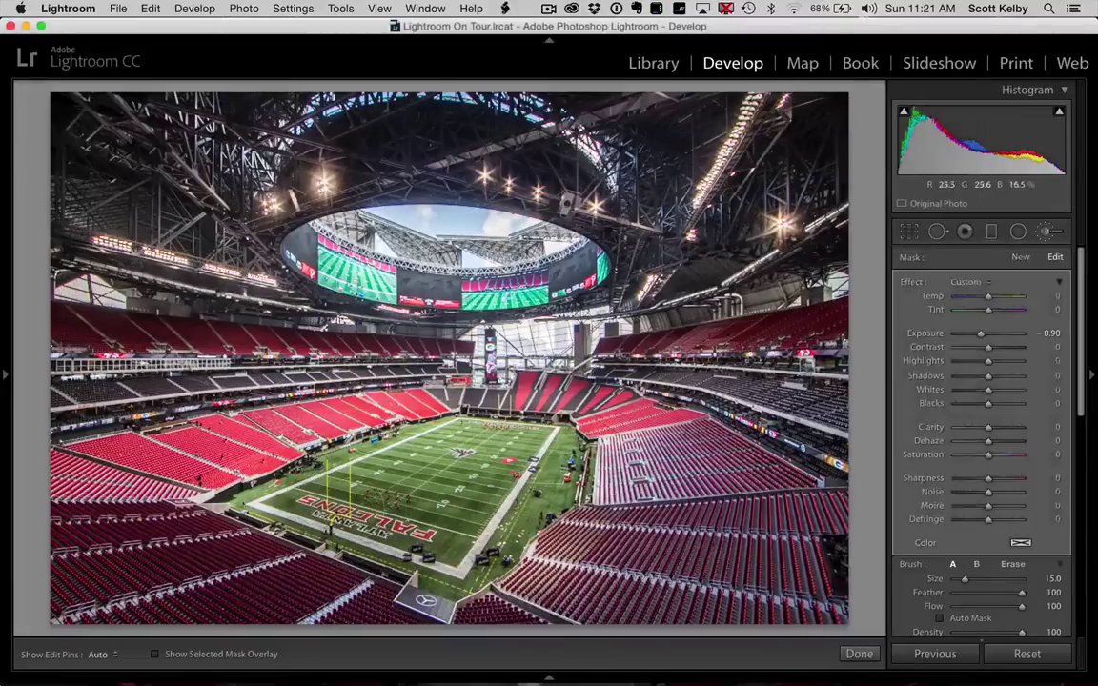
Reduce the brush size to 4.0 and set the field mask's Exposure to -0.80
key("[")
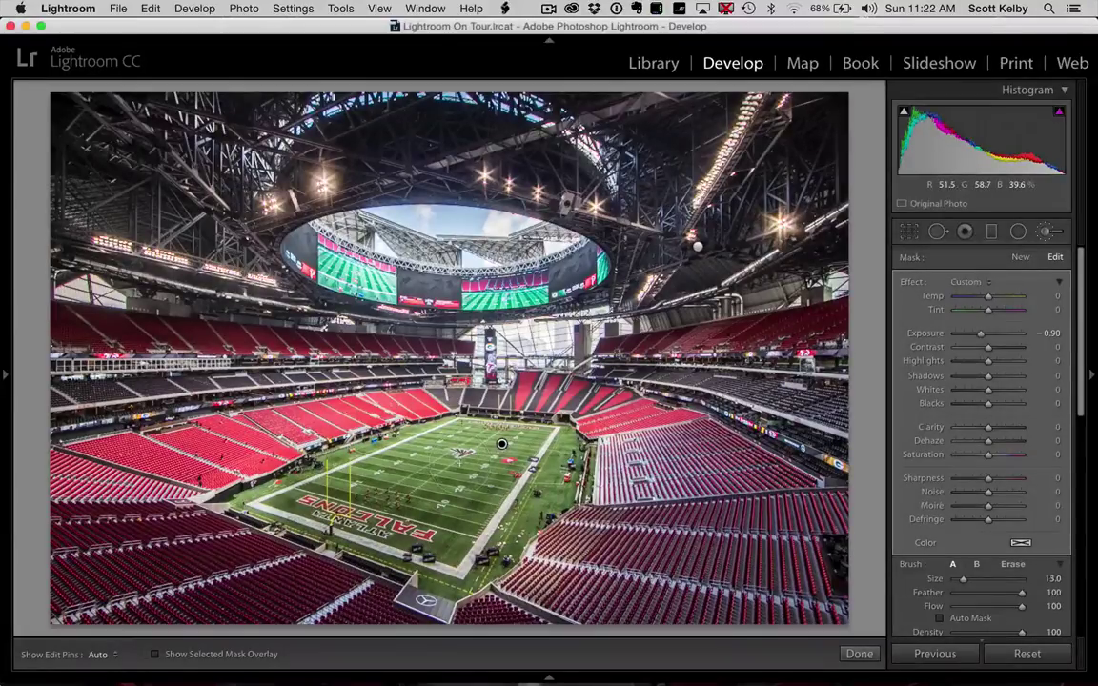
key("bracketleft")
key("bracketleft")
key("h")
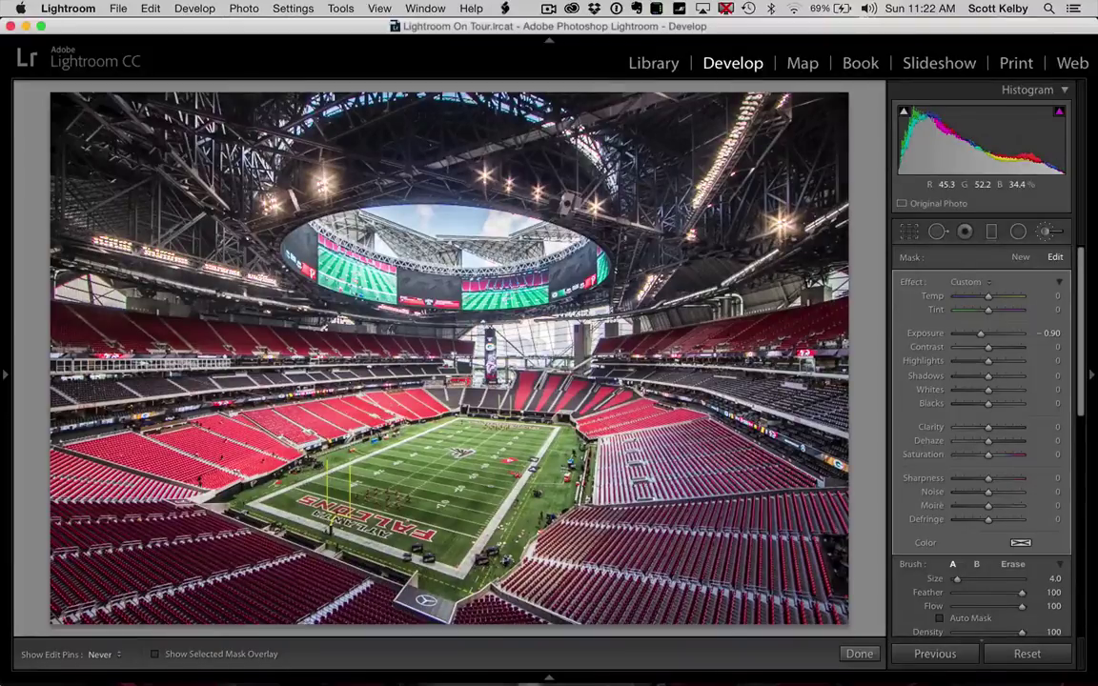
key("h")
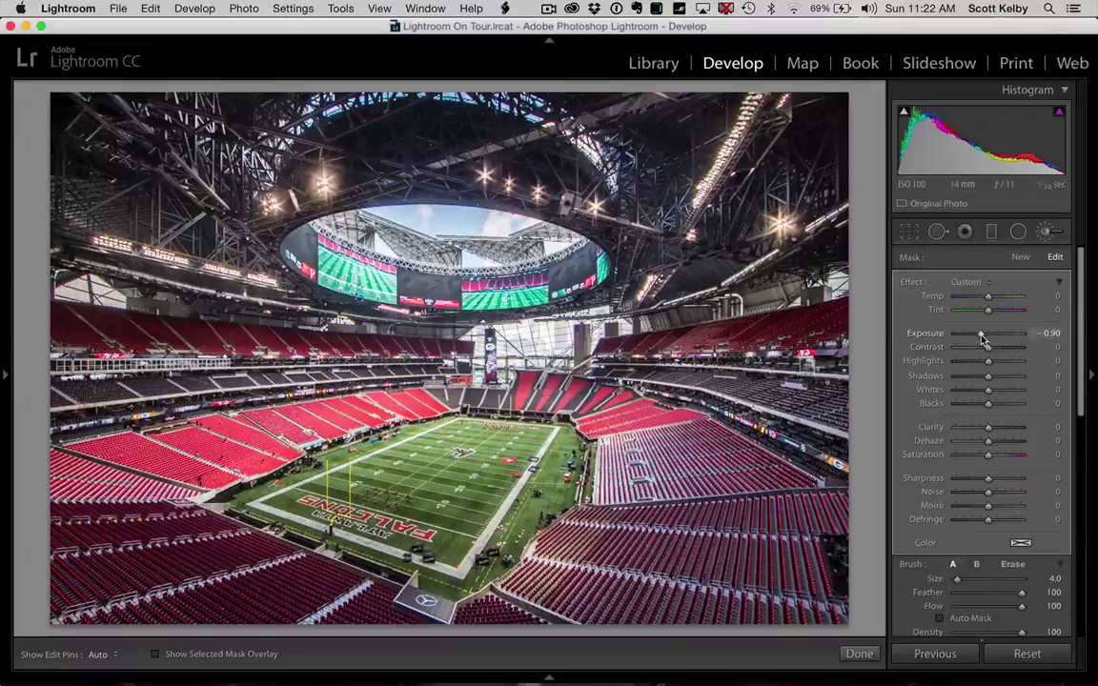
left_click_drag(981, 335, 982, 334)
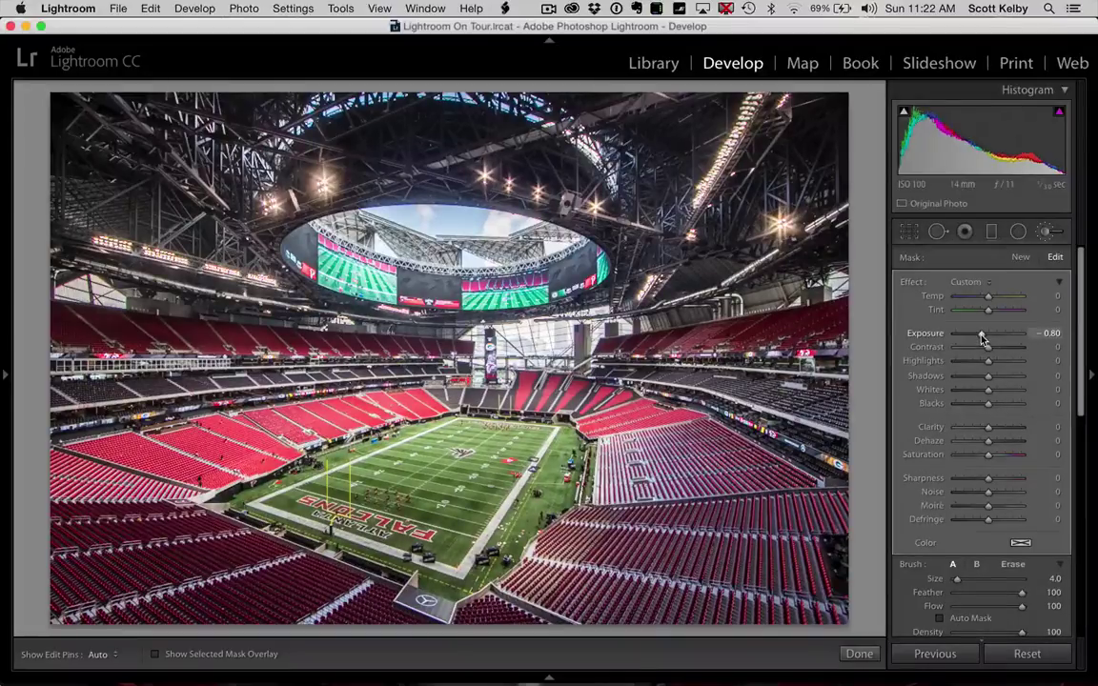
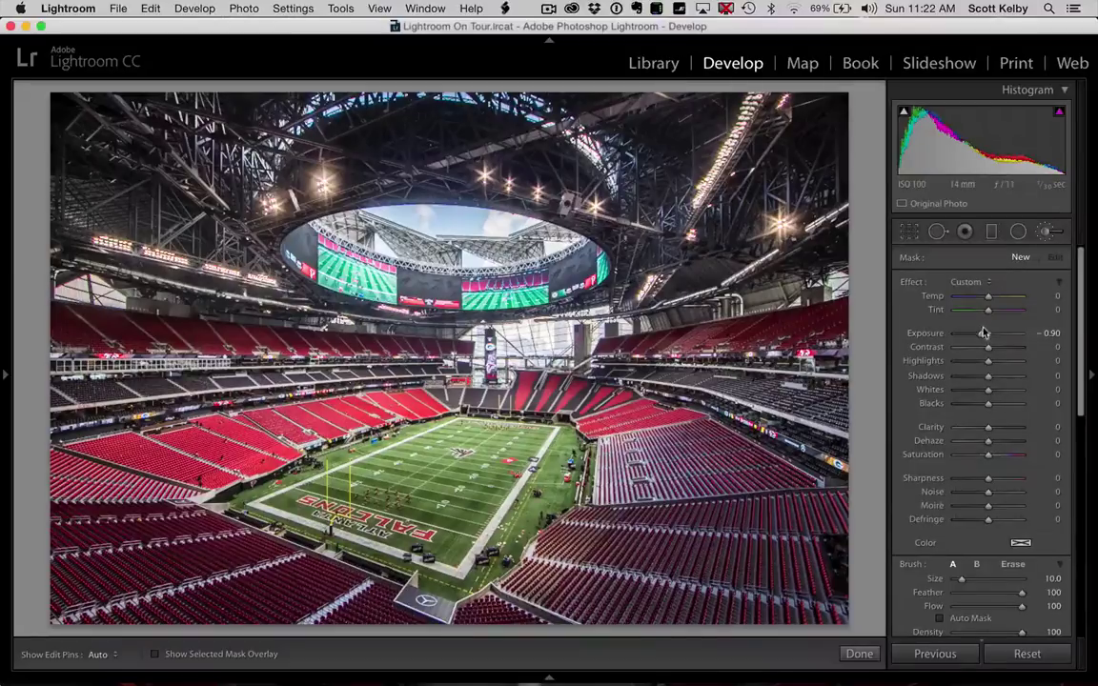
Paint a new brightening brush mask over the red upper-deck seats and set its Exposure to 0.73
key("h")
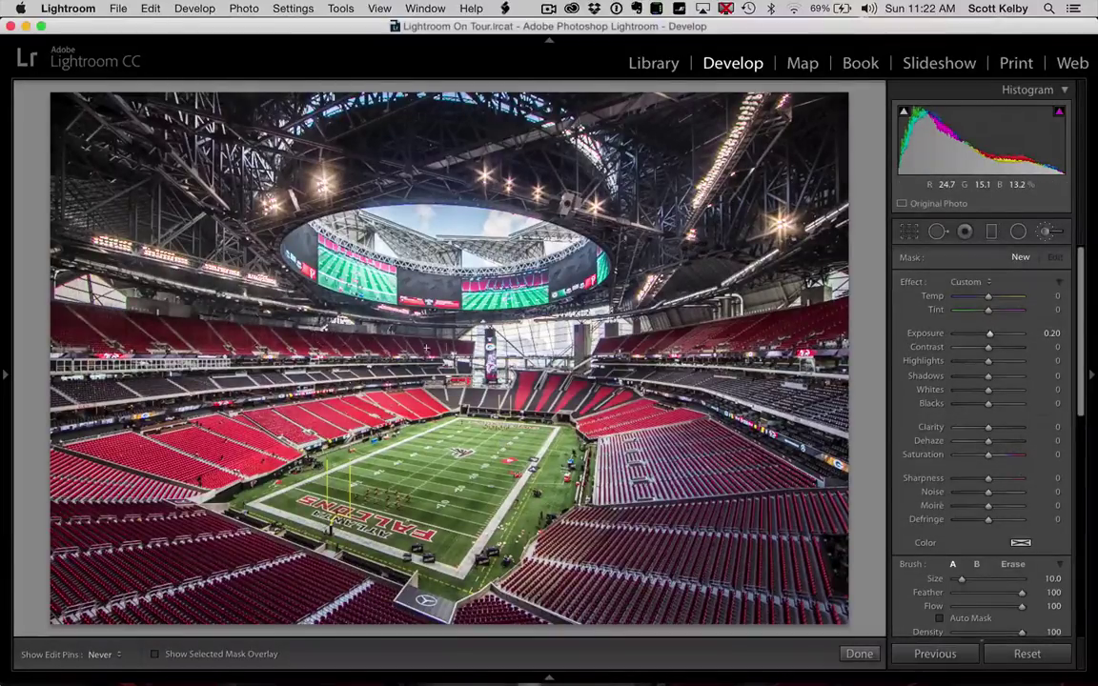
key("h")
left_click_drag(990, 333, 996, 335)
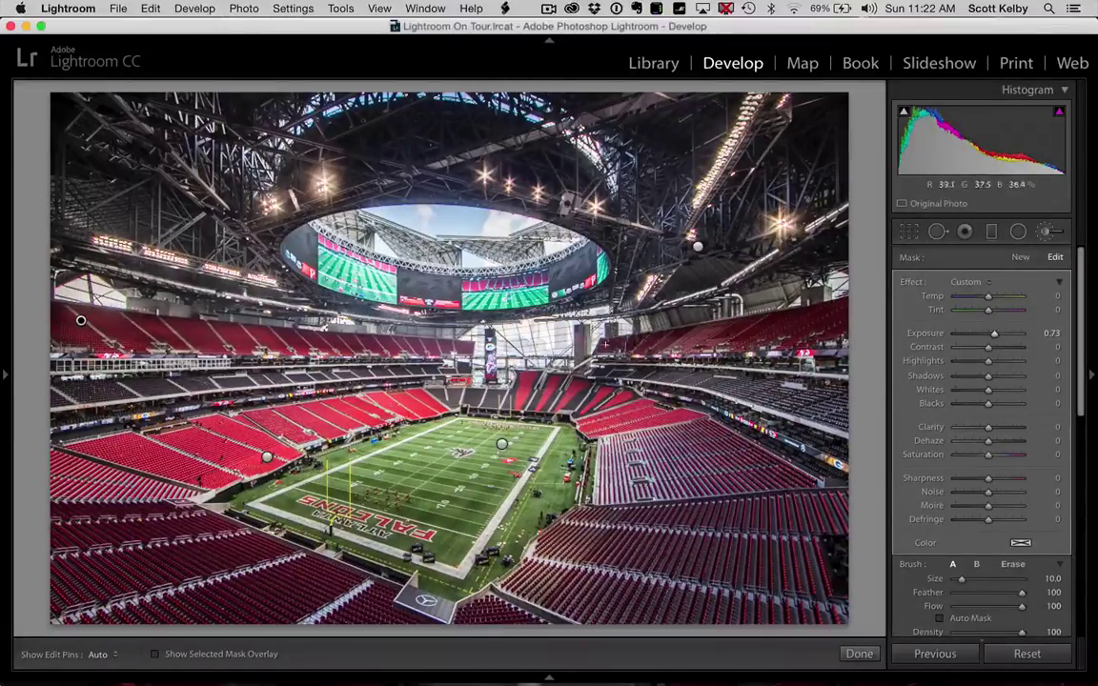
key("h")
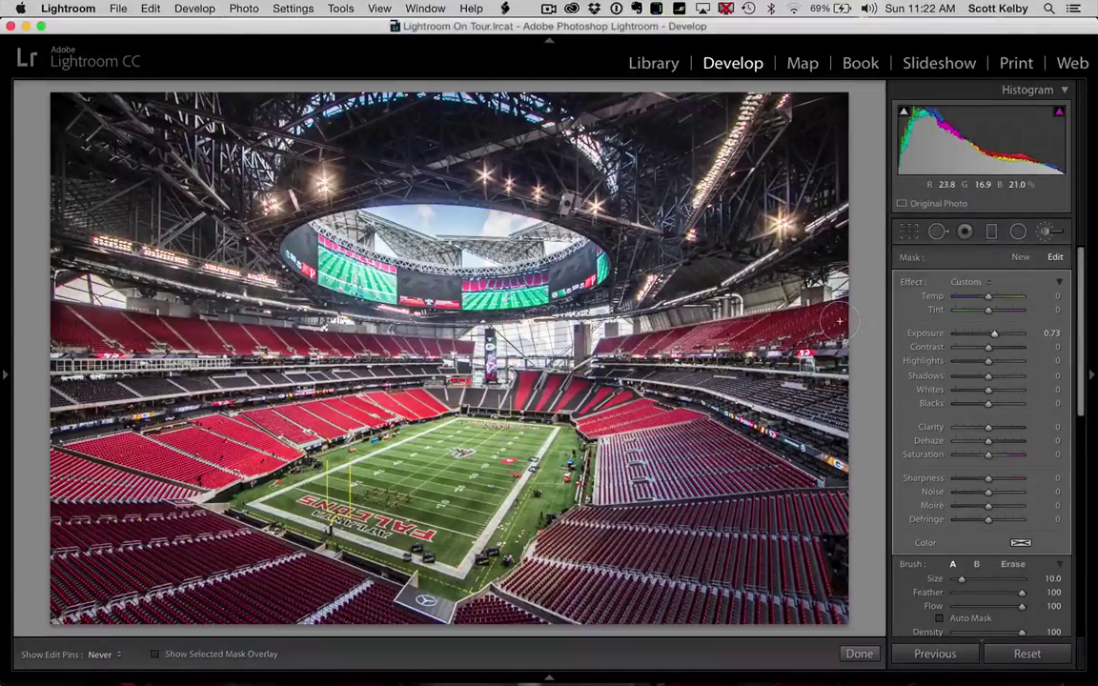
key("h")
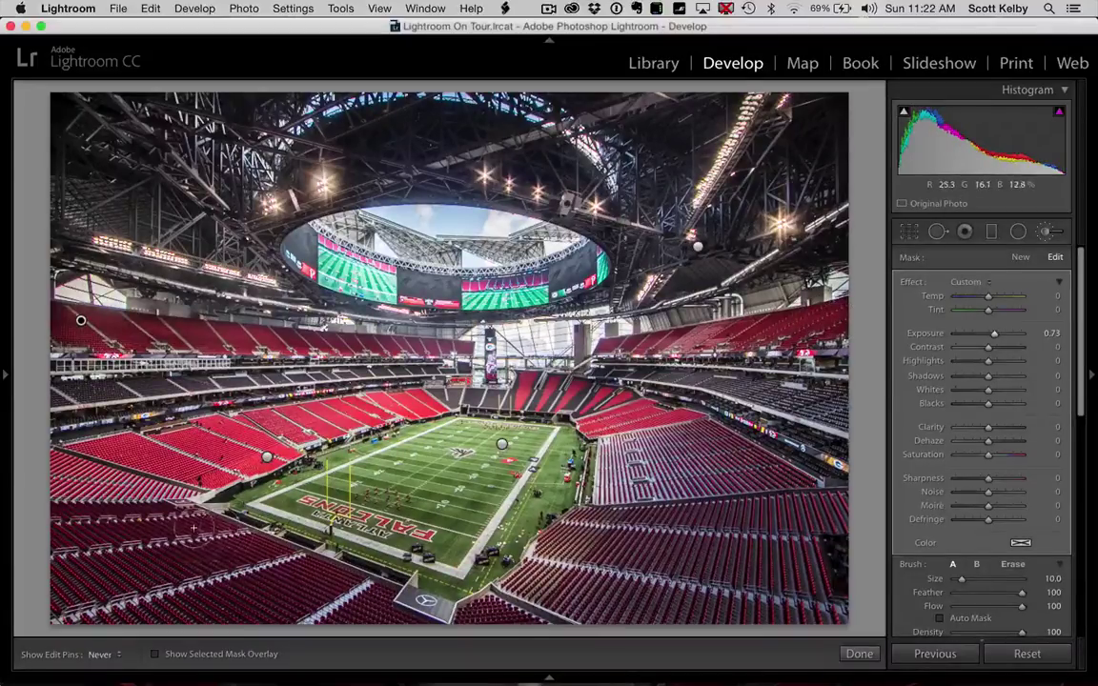
Extend the seat brightening mask across the dark red foreground seating sections, undoing one stroke and repainting the area
key("h")
mouse_move(197, 558)
left_mouse_down()
mouse_move(115, 538)
mouse_move(181, 548)
mouse_move(267, 524)
mouse_move(215, 491)
left_mouse_up()
mouse_move(286, 533)
left_mouse_down()
mouse_move(448, 538)
mouse_move(648, 524)
mouse_move(710, 658)
left_mouse_up()
key("h")
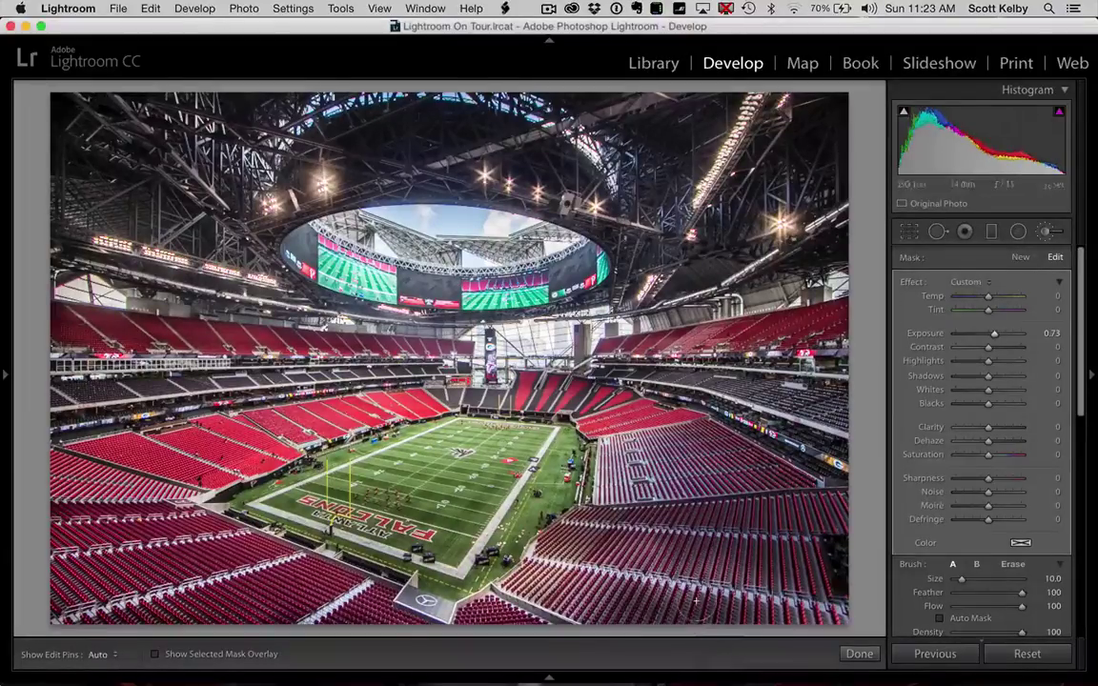
key("super+z")
mouse_move(383, 606)
left_mouse_down()
mouse_move(311, 588)
mouse_move(252, 551)
left_mouse_up()
mouse_move(243, 510)
left_mouse_down()
mouse_move(181, 472)
mouse_move(105, 467)
mouse_move(62, 486)
mouse_move(252, 533)
mouse_move(100, 554)
left_mouse_up()
mouse_move(305, 543)
left_mouse_down()
mouse_move(380, 639)
mouse_move(405, 624)
mouse_move(514, 632)
left_mouse_up()
key("h")
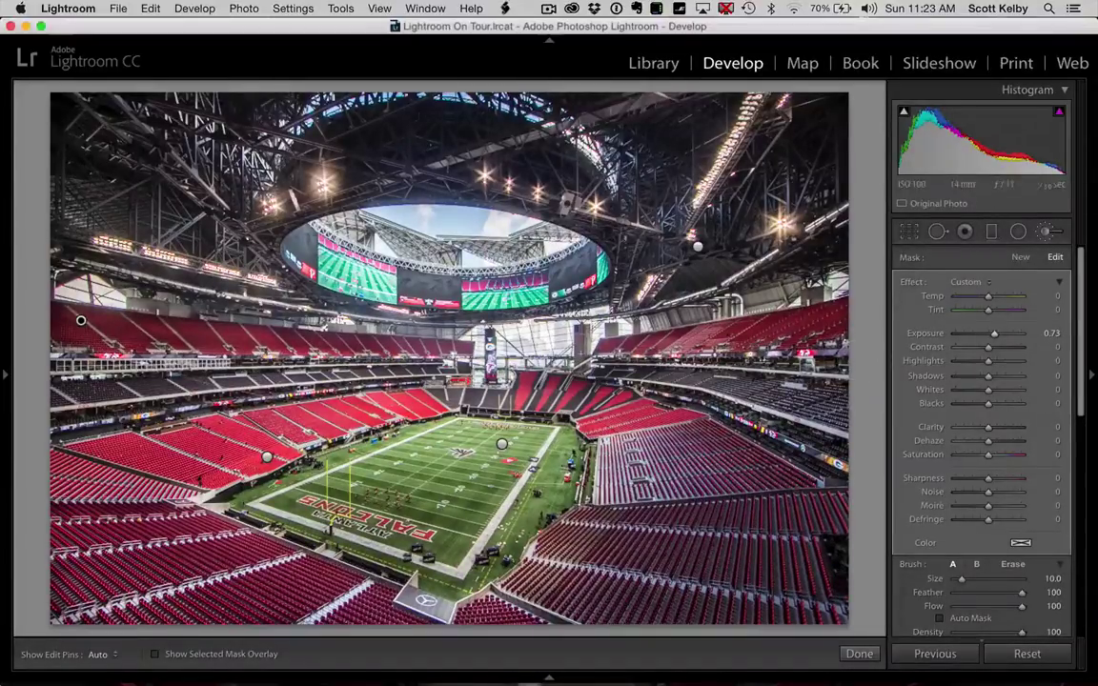
Brush the seat brightening mask along the red upper-deck seats on the right side of the stadium
key("h")
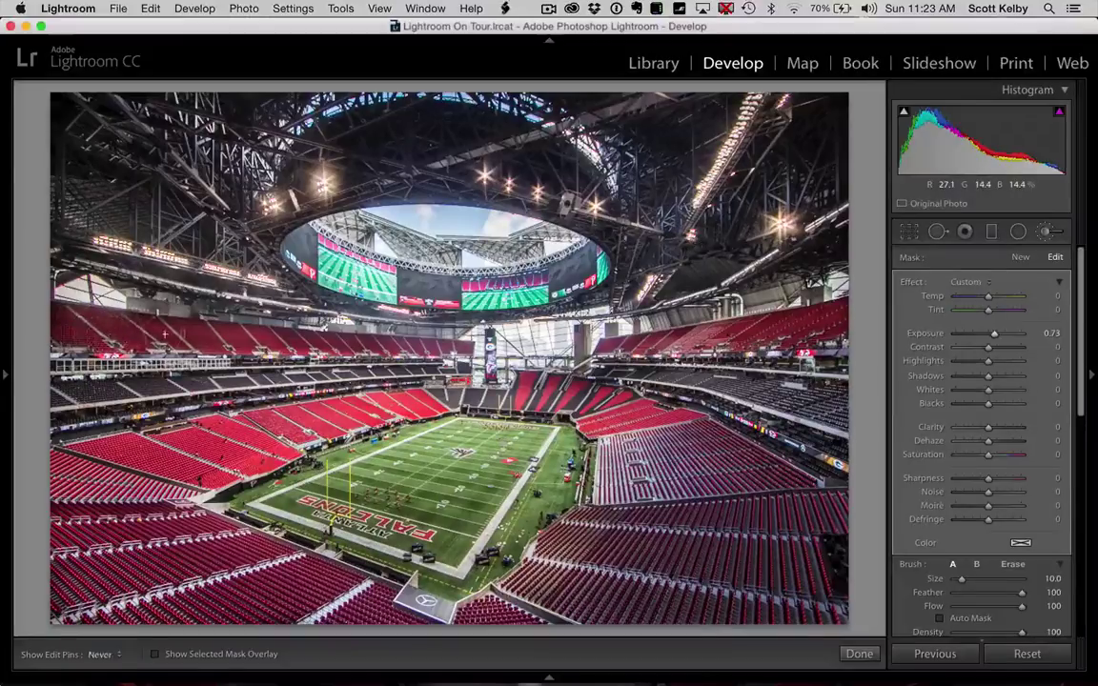
key("h")
key("h")
mouse_move(583, 320)
left_mouse_down()
mouse_move(715, 307)
mouse_move(831, 325)
left_mouse_up()
key("h")
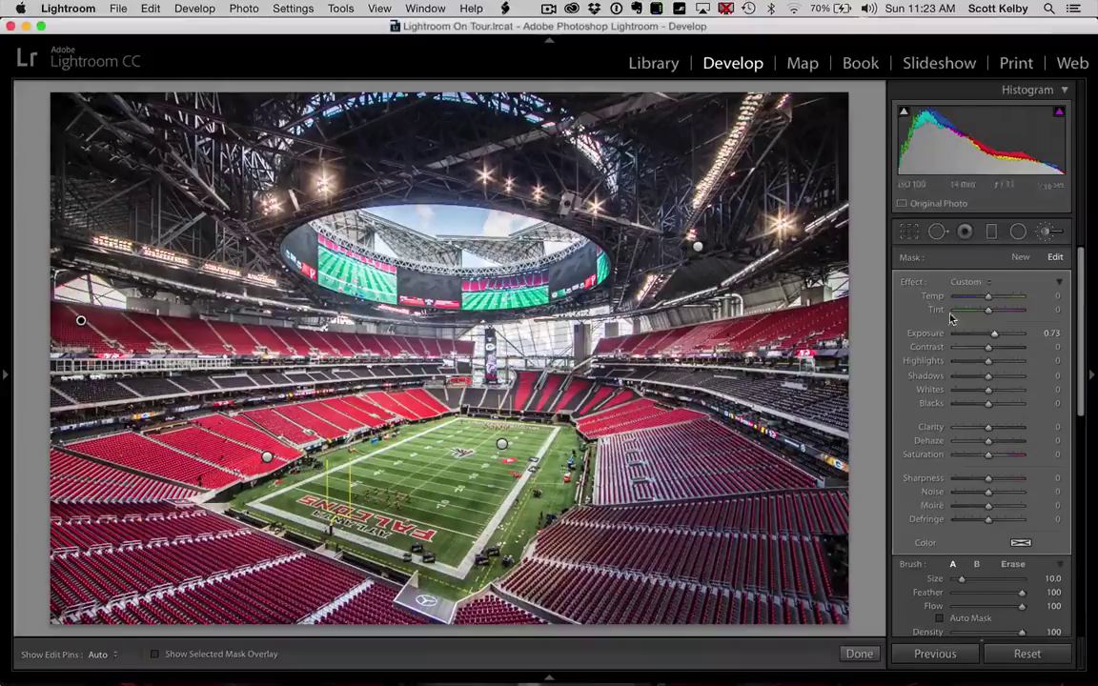
Create a new brush mask with sliders reset, Highlights at -29 and size 4.0, and paint it over the bright windows behind the far end zone
left_click(1020, 258)
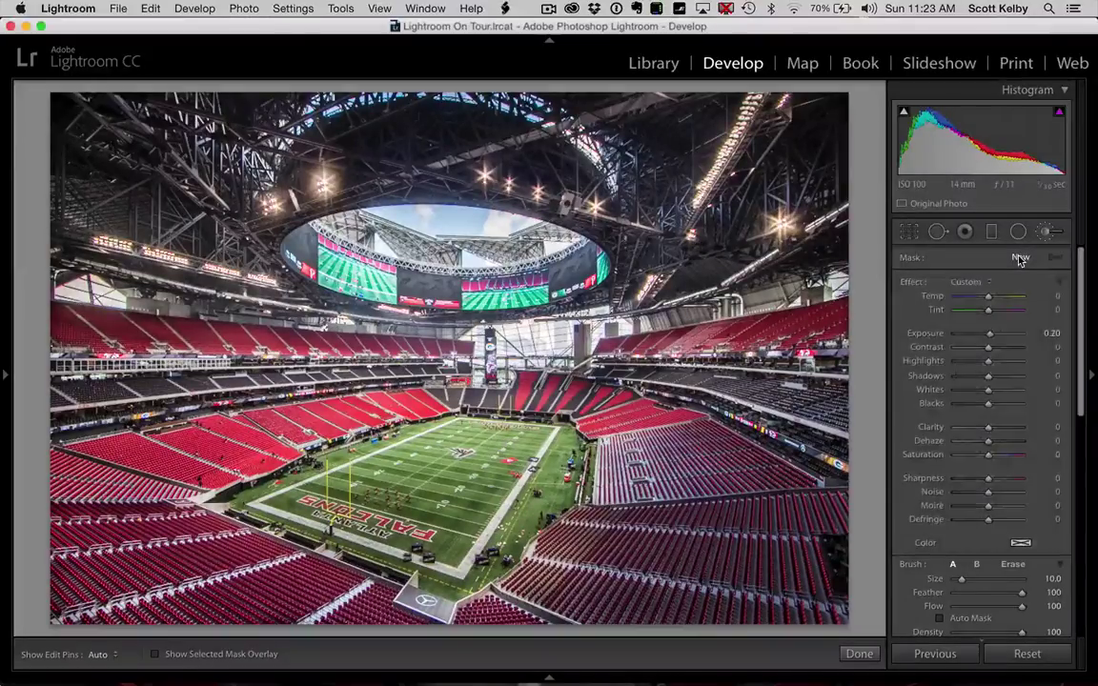
double_click(913, 285)
left_click_drag(988, 363, 980, 363)
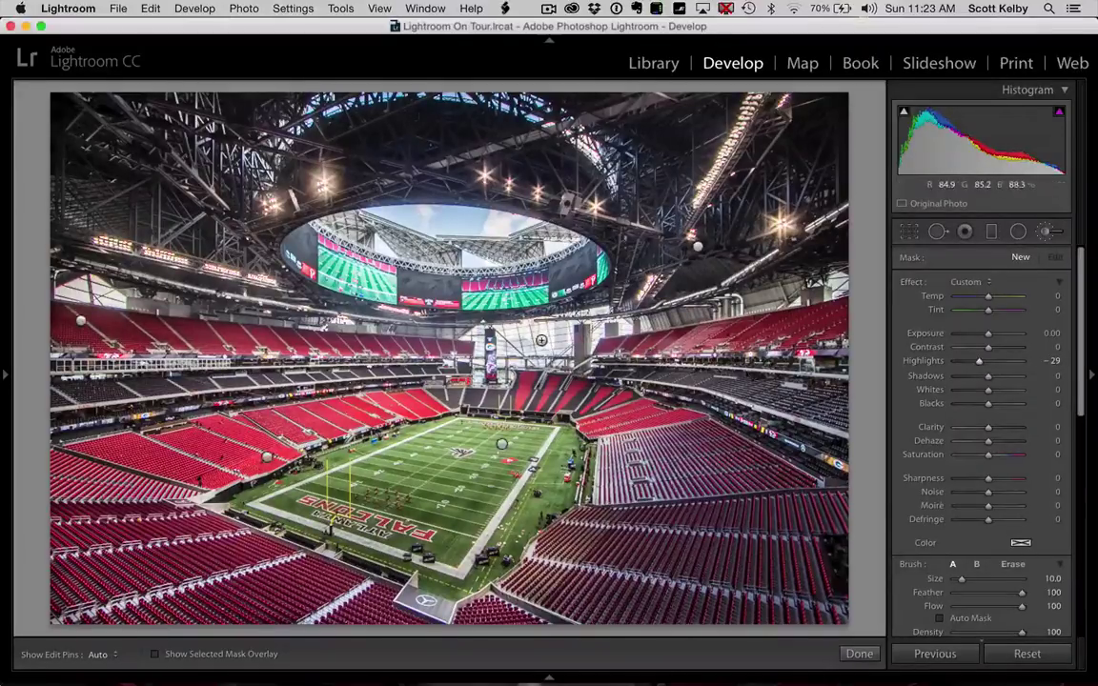
scroll(543, 337, "down", 4)
key("h")
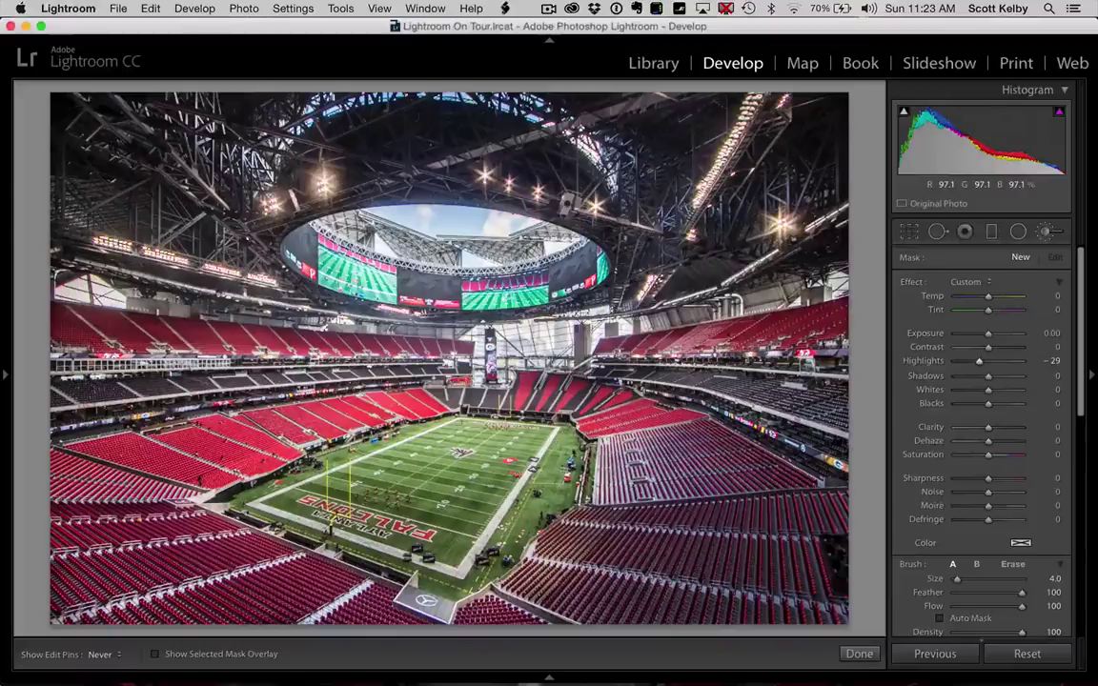
key("h")
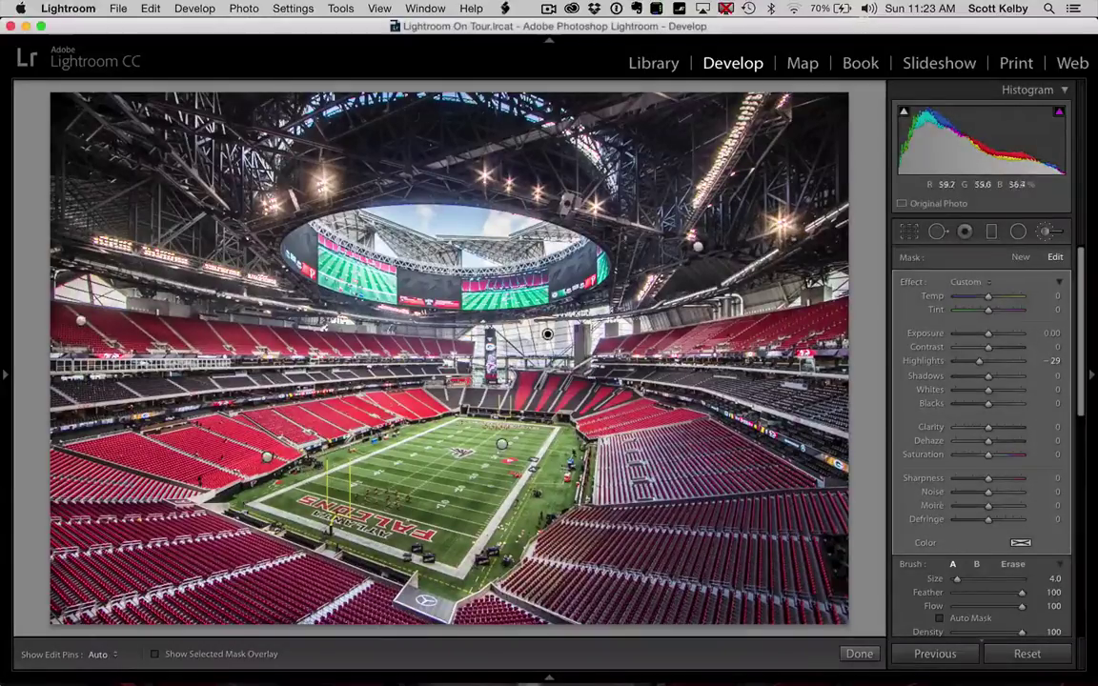
key("h")
key("h")
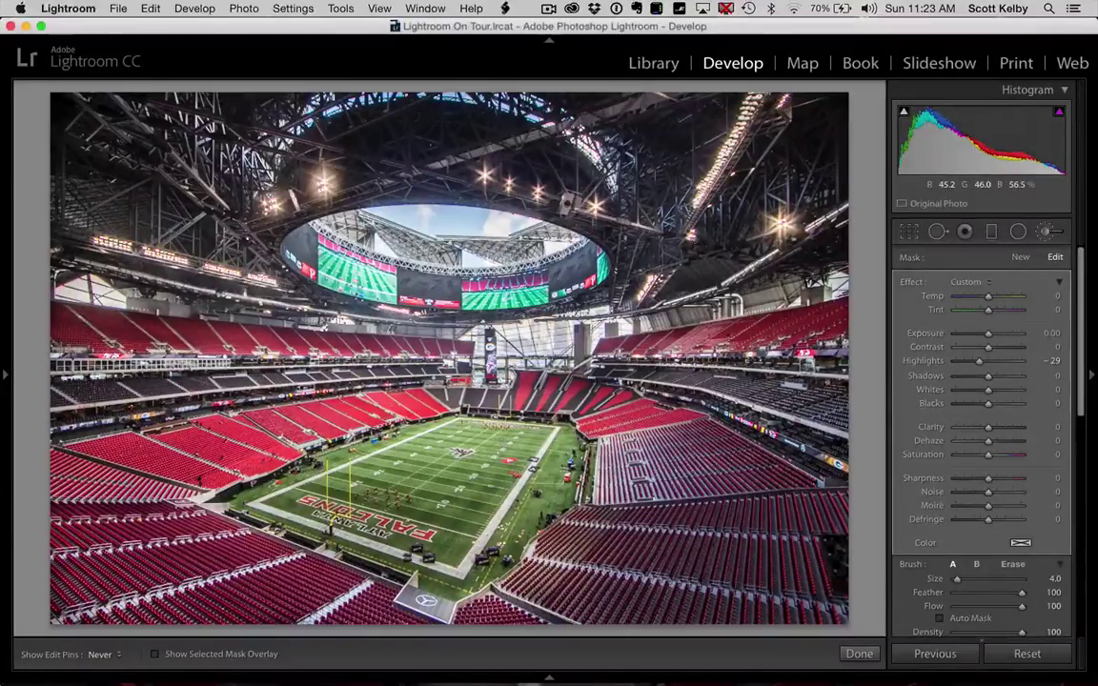
key("h")
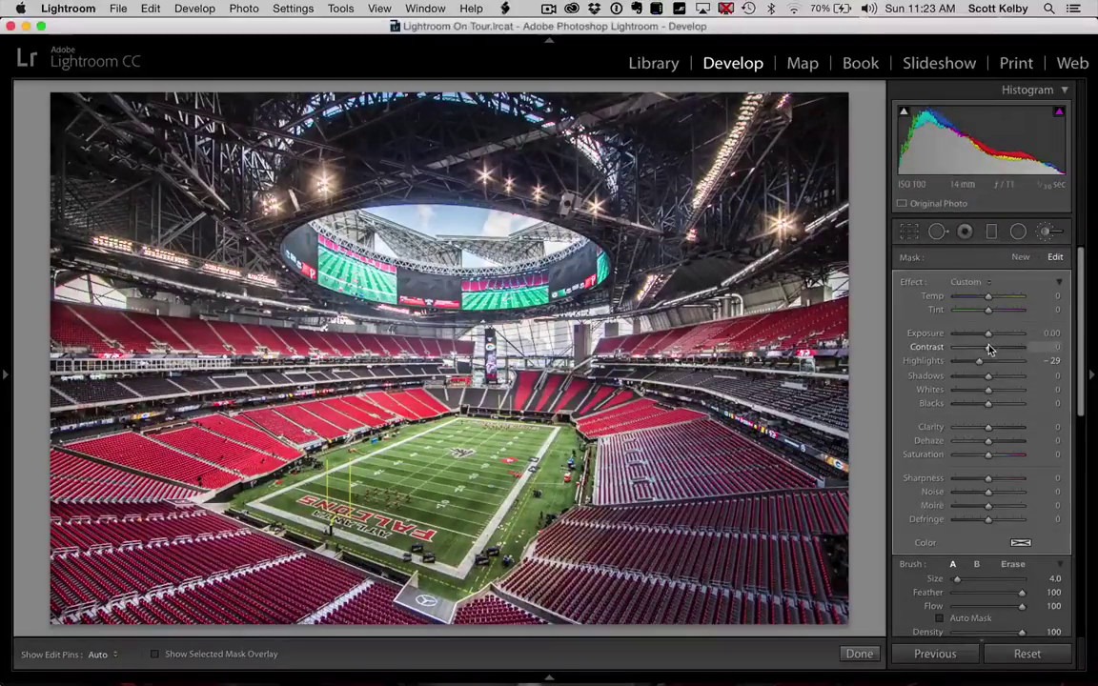
Set the window mask's Exposure to -0.54 and Contrast to 33, and extend the mask over the sky in the roof opening
left_click_drag(989, 335, 983, 337)
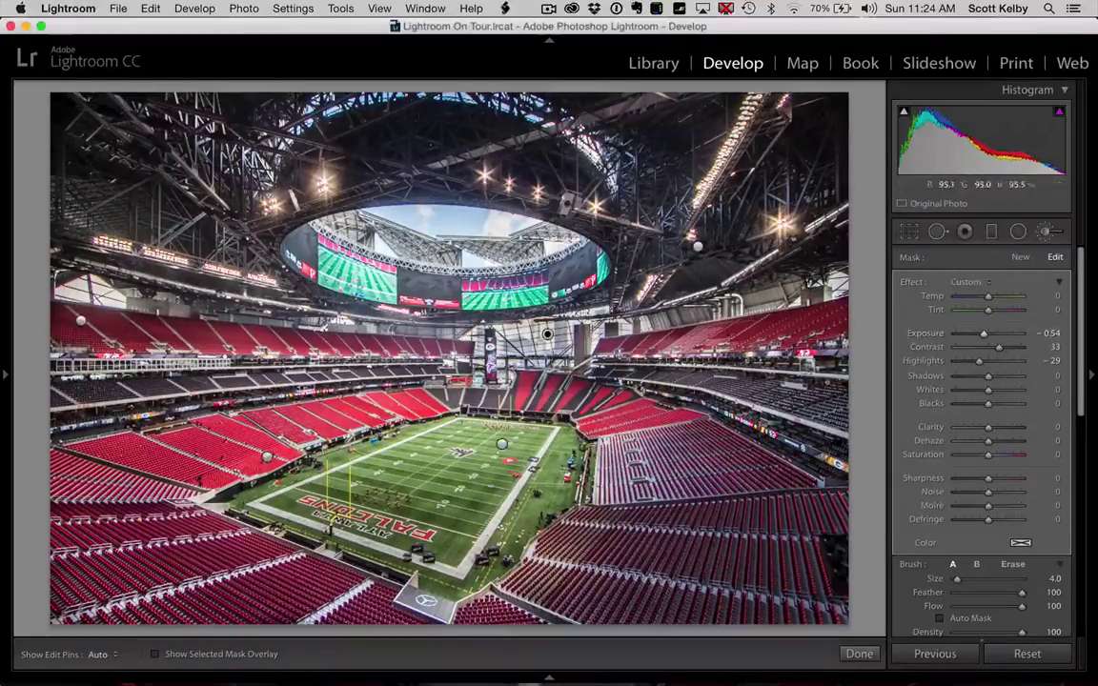
key("h")
mouse_move(487, 226)
left_mouse_down()
mouse_move(427, 200)
mouse_move(455, 196)
mouse_move(413, 192)
left_mouse_up()
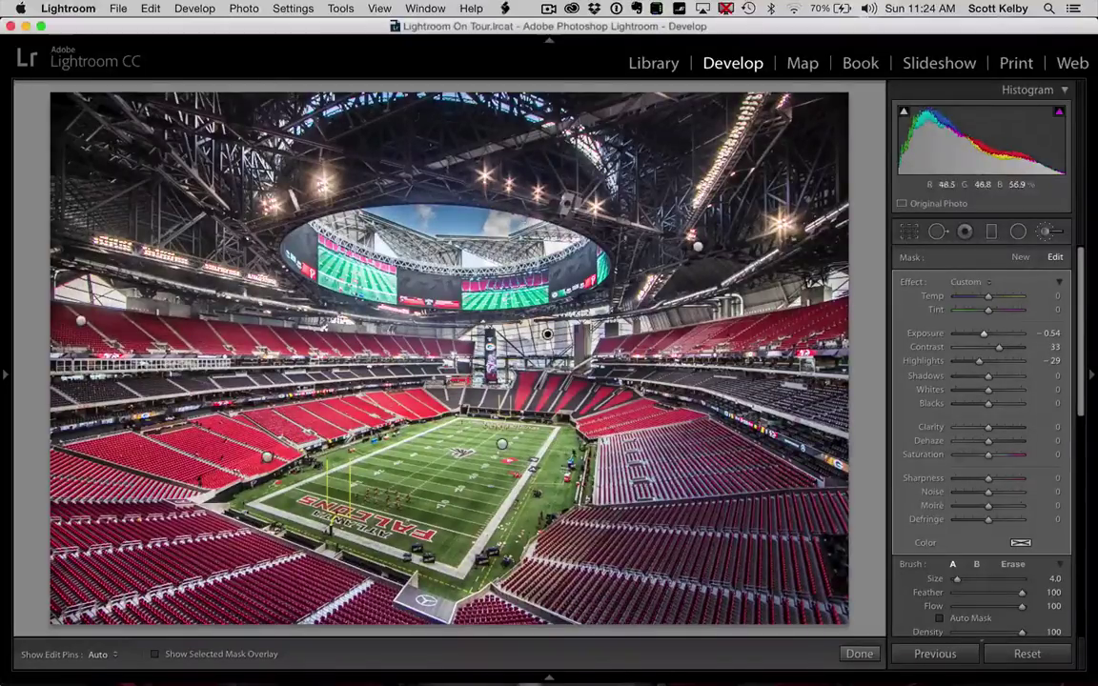
Enable Auto Mask, enlarge the brush to 8.0 and paint the darkening mask into the triangular sky gap beneath the central roof truss
key("z")
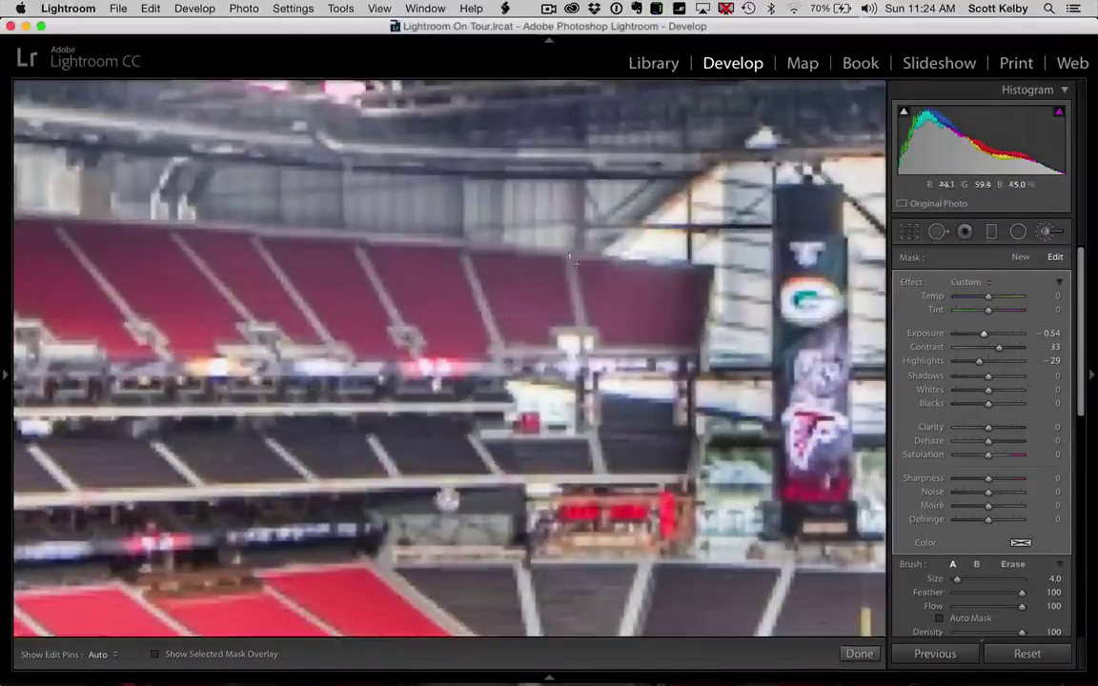
left_click_drag(554, 292, 562, 624)
left_click_drag(570, 405, 518, 636)
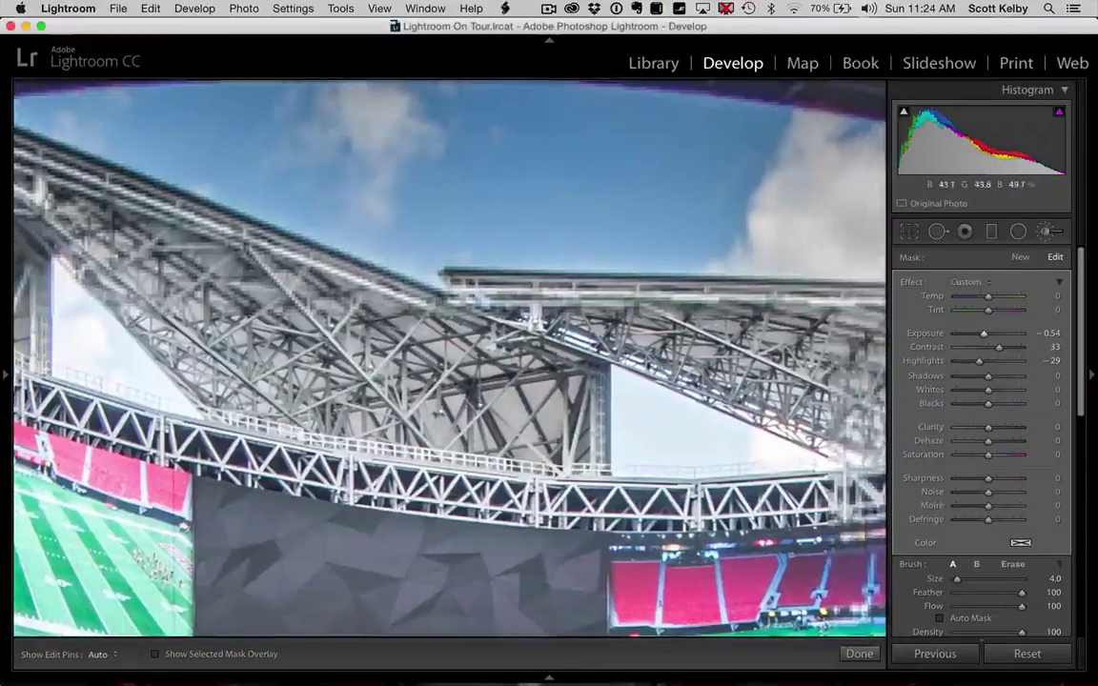
scroll(935, 487, "down", 2)
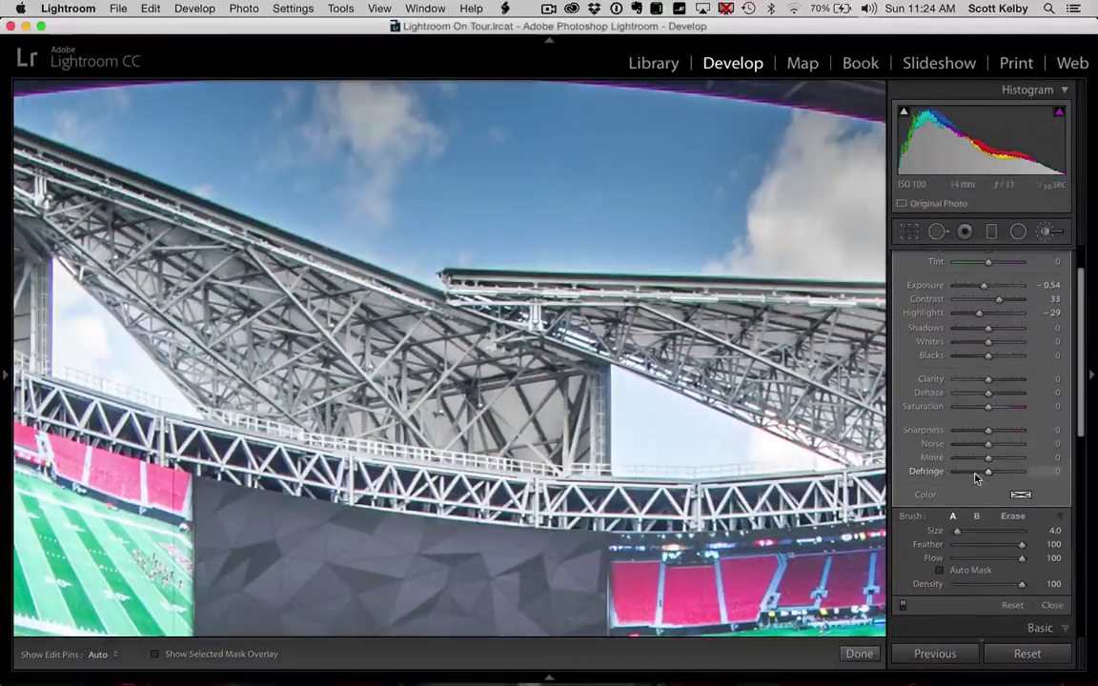
left_click(942, 570)
key("bracketright")
key("bracketright")
key("bracketright")
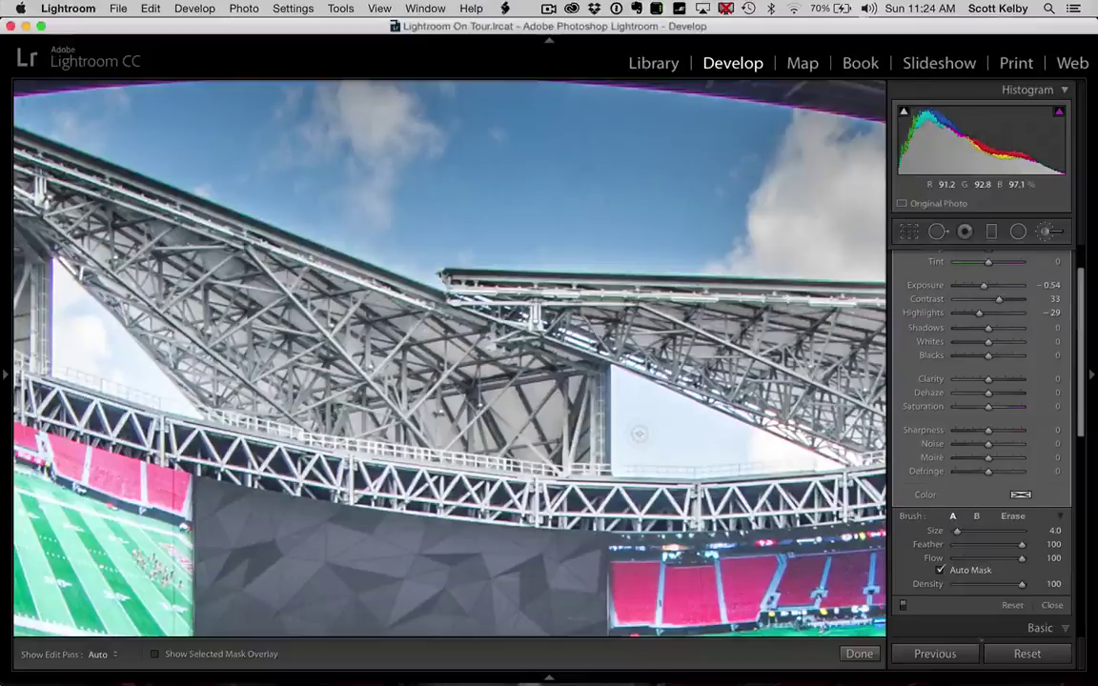
key("h")
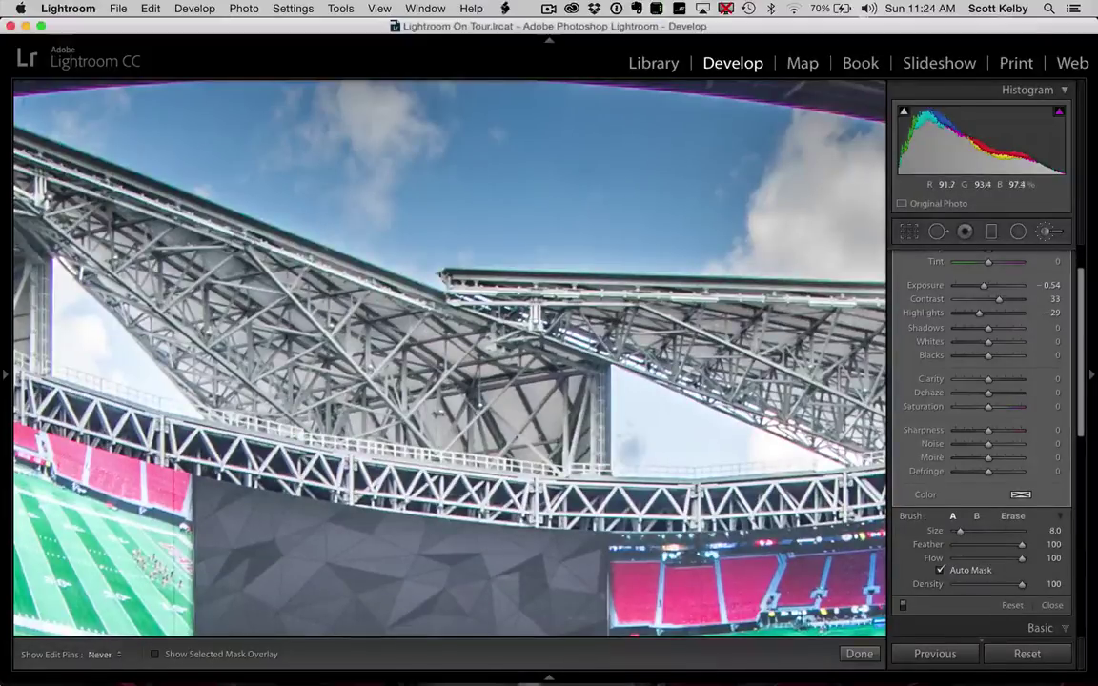
mouse_move(610, 390)
left_mouse_down()
mouse_move(784, 458)
mouse_move(615, 389)
mouse_move(570, 417)
left_mouse_up()
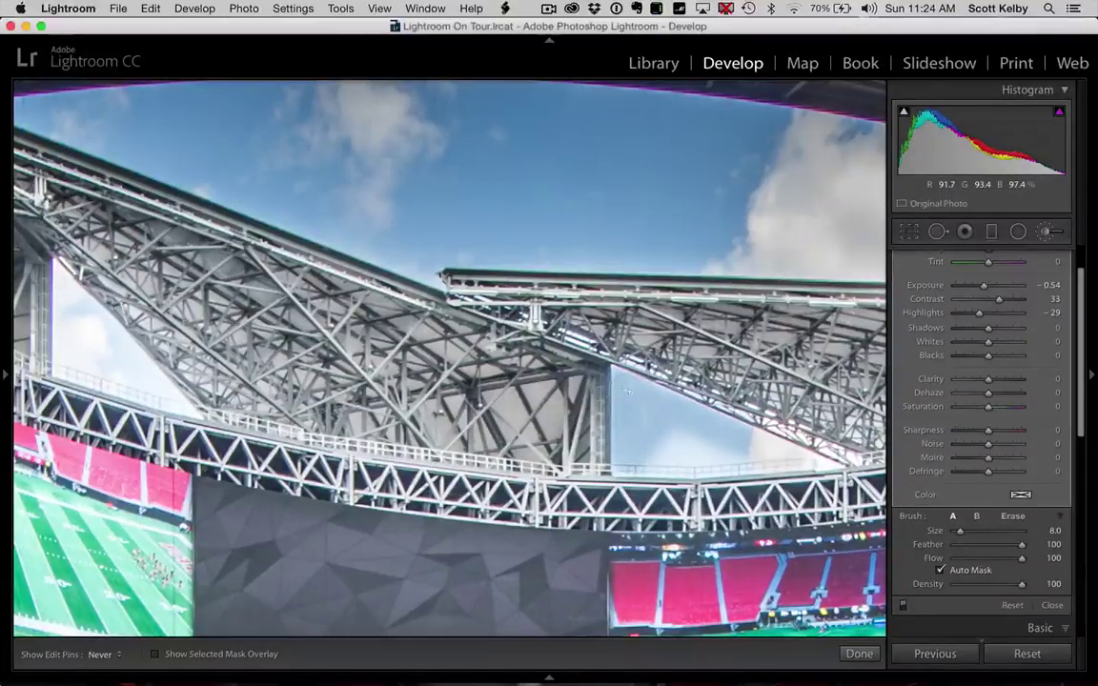
left_click_drag(747, 427, 570, 421)
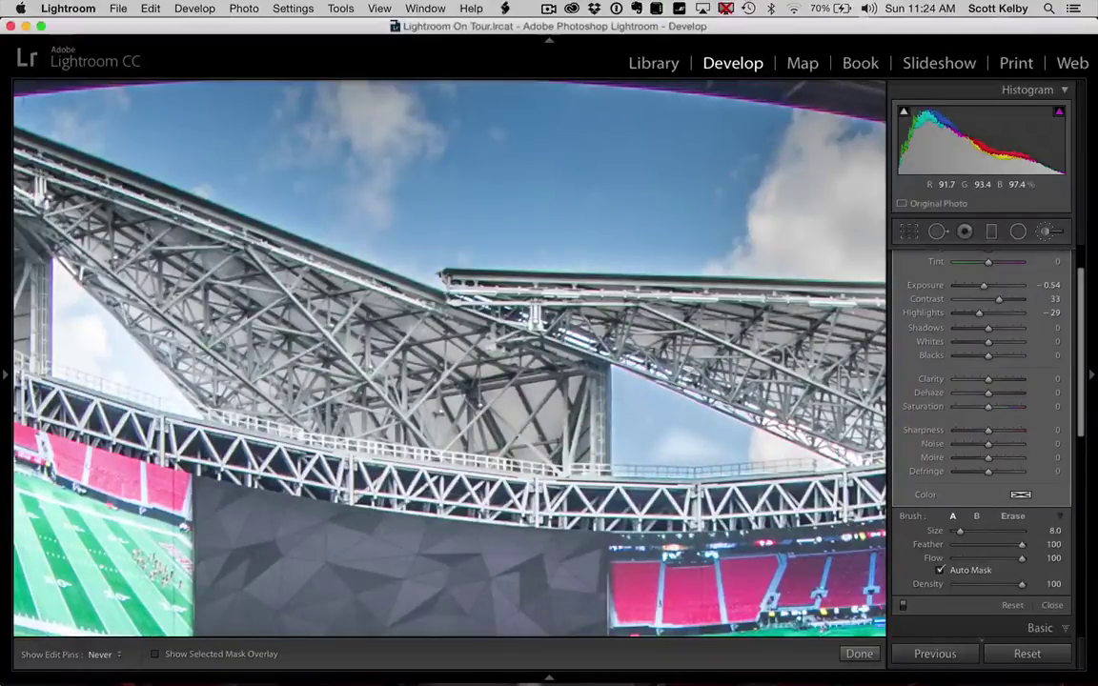
Paint the darkening mask into the small sky gap above the video board on the left side of the roof opening
left_click_drag(484, 399, 812, 408)
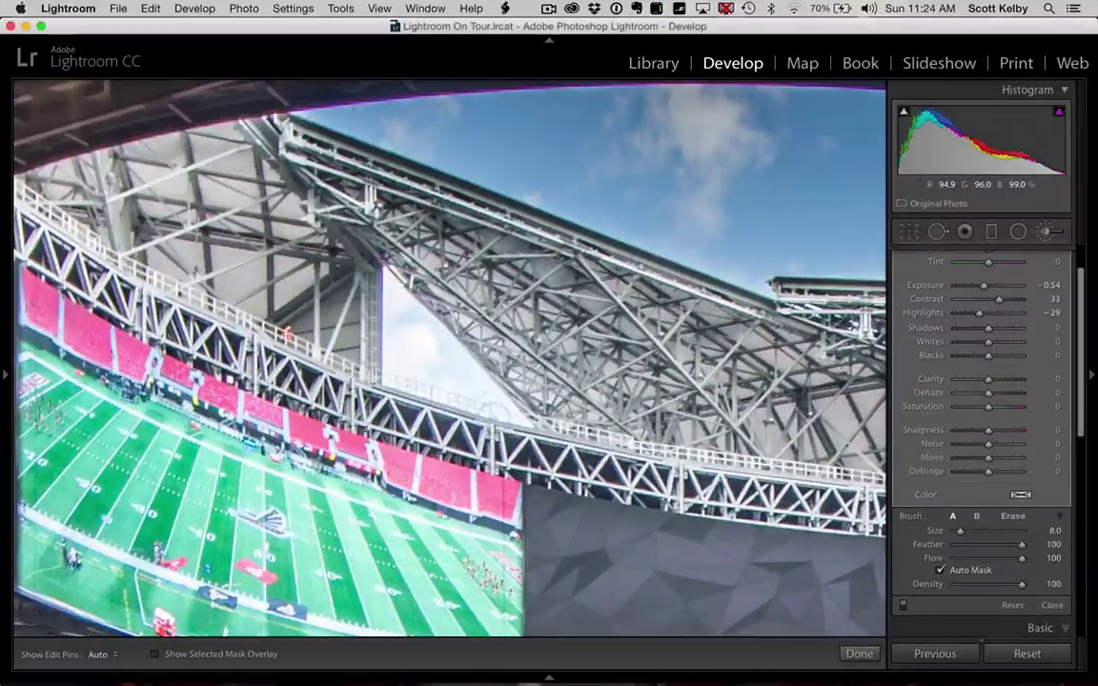
key("h")
mouse_move(433, 362)
left_mouse_down()
mouse_move(348, 253)
mouse_move(362, 348)
mouse_move(410, 367)
left_mouse_up()
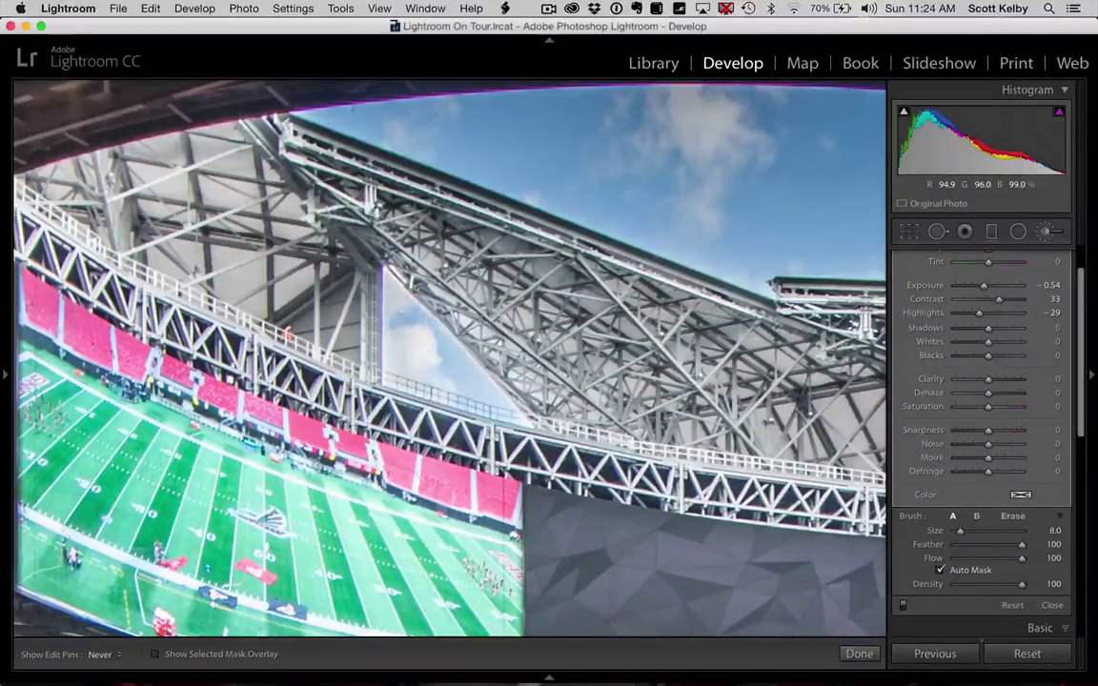
mouse_move(391, 338)
left_mouse_down()
mouse_move(435, 377)
mouse_move(467, 379)
left_mouse_up()
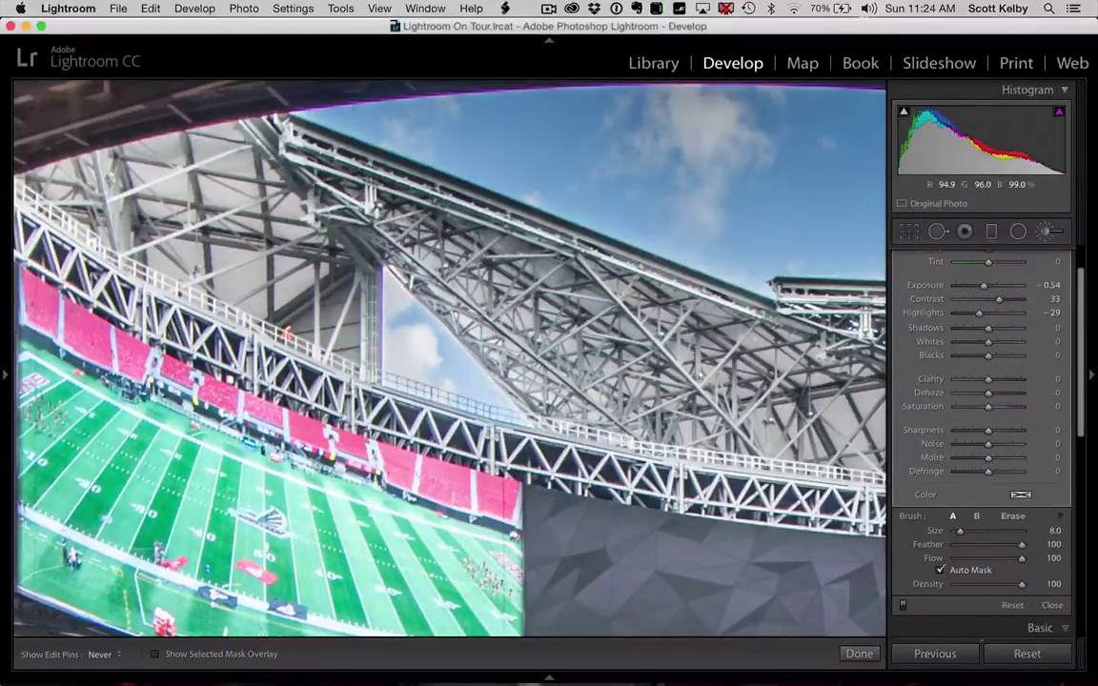
key("h")
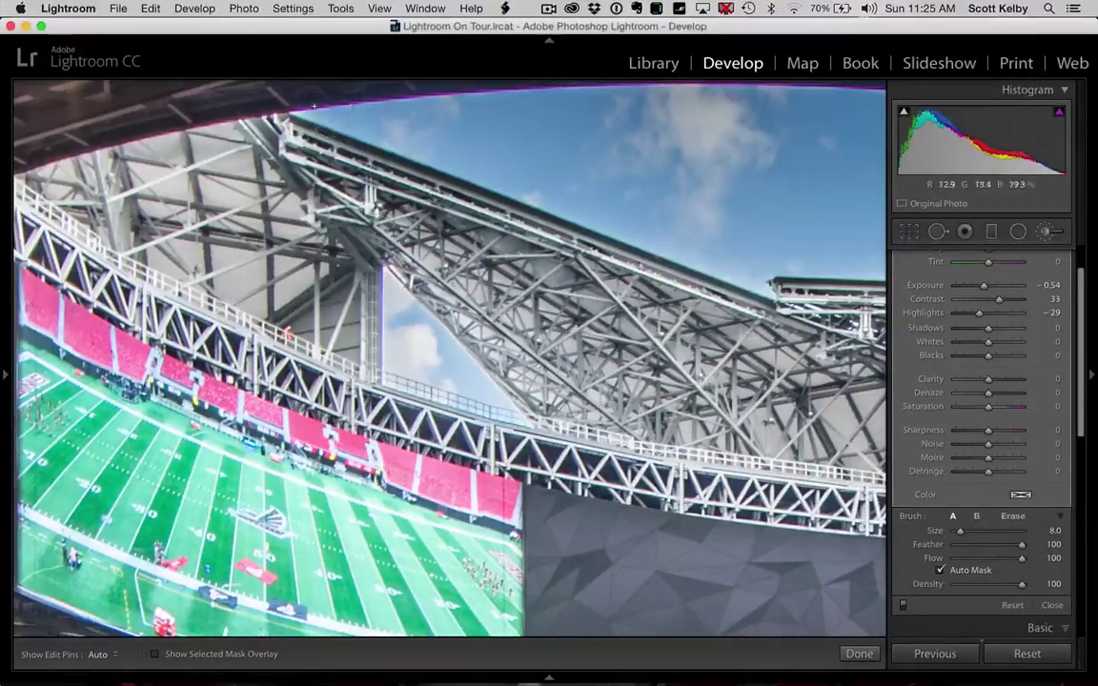
Paint the darkening mask into the sky gap beneath the truss on the right side of the roof opening
left_click_drag(577, 374, 289, 365)
left_click_drag(663, 338, 349, 342)
key("h")
mouse_move(553, 341)
left_mouse_down()
mouse_move(563, 379)
mouse_move(566, 357)
mouse_move(641, 366)
mouse_move(562, 334)
mouse_move(645, 293)
mouse_move(656, 305)
mouse_move(490, 366)
left_mouse_up()
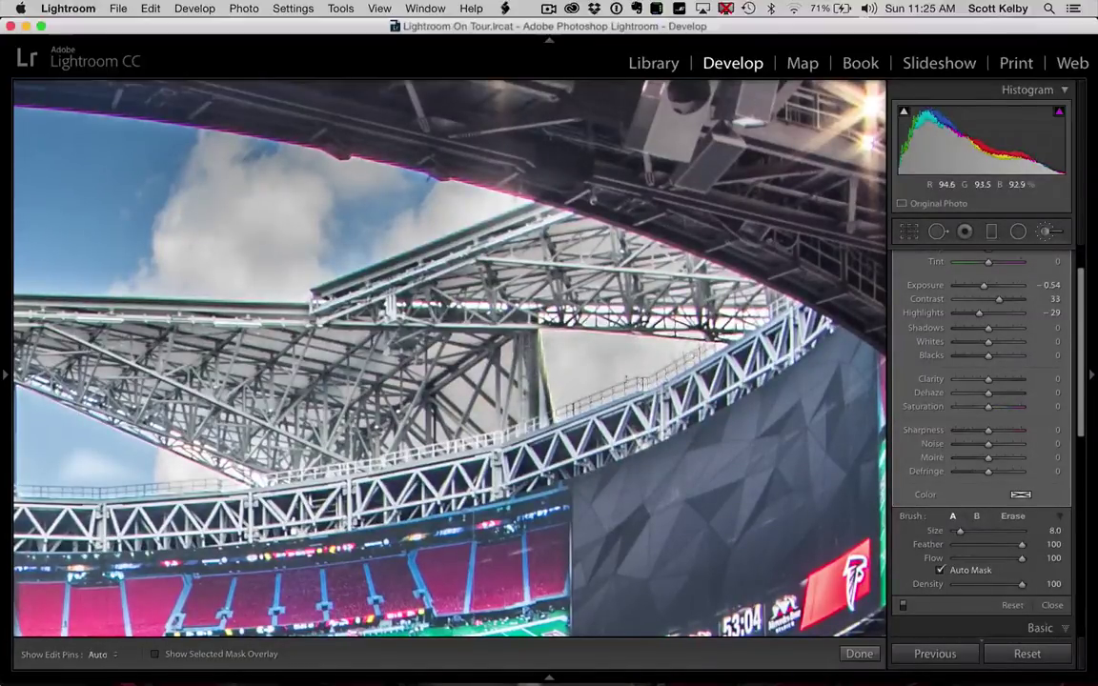
Set the sky and window mask's Contrast to 9 and Highlights to -2, and finish the Adjustment Brush edits
key("super+minus")
key("super+minus")
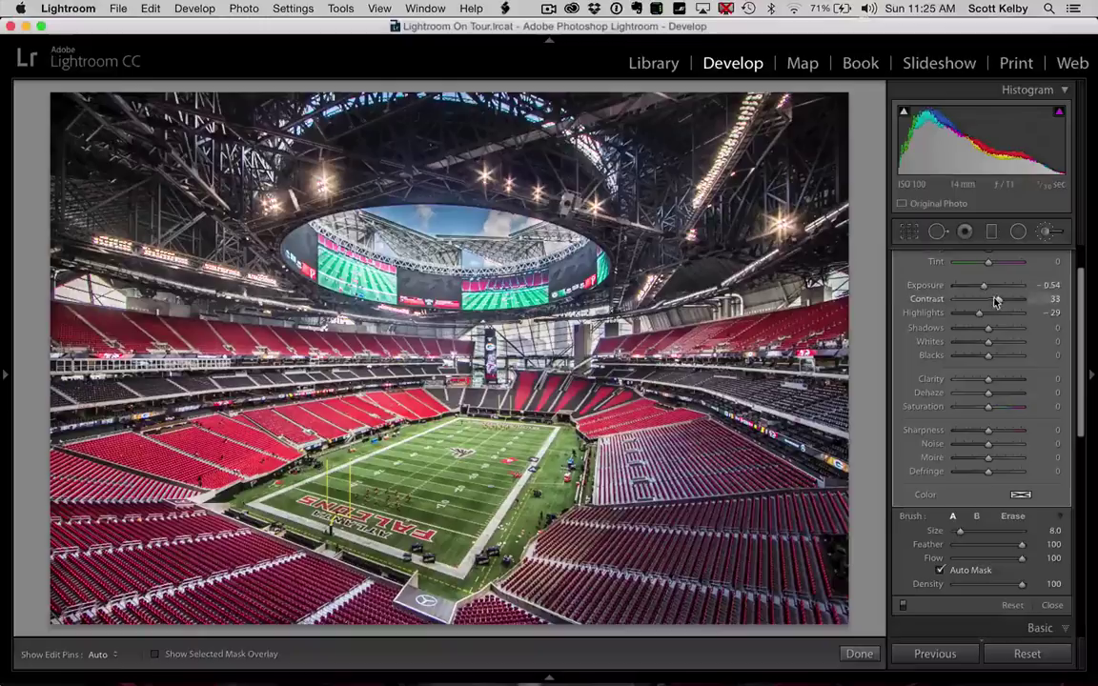
left_click_drag(996, 301, 989, 302)
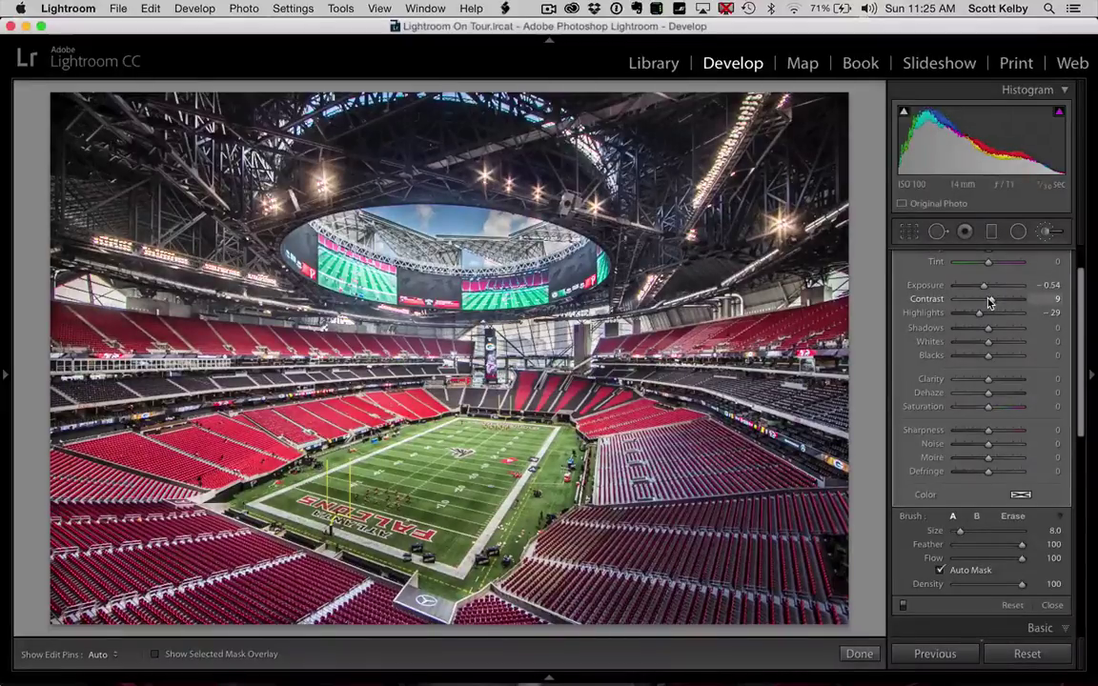
left_click_drag(977, 317, 984, 318)
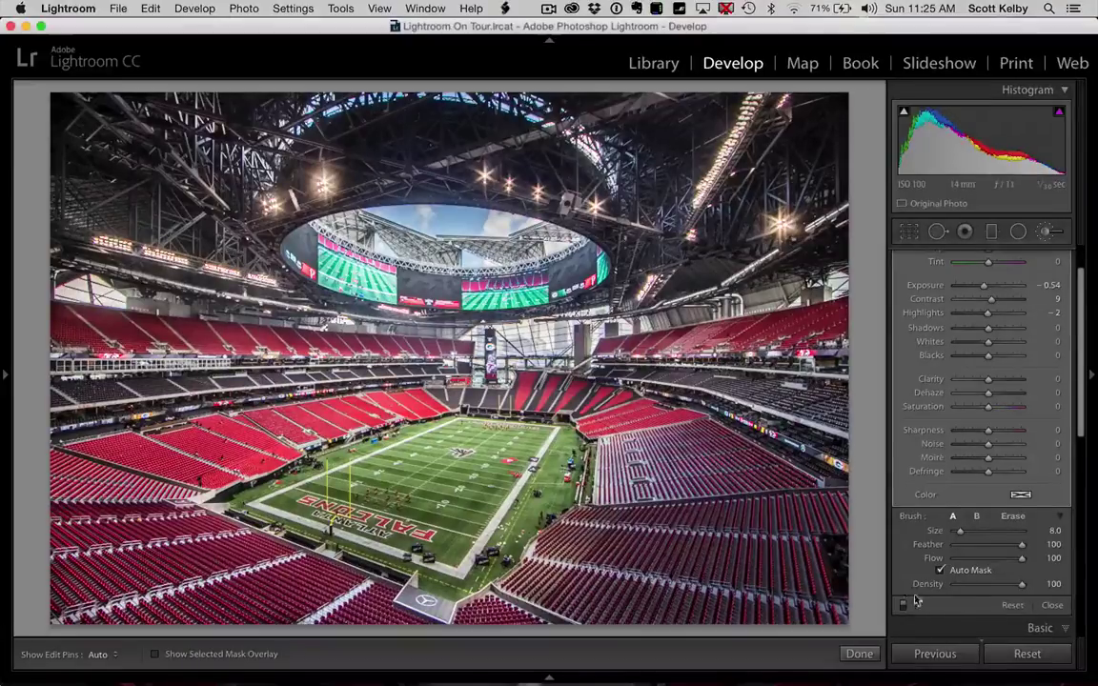
left_click(859, 654)
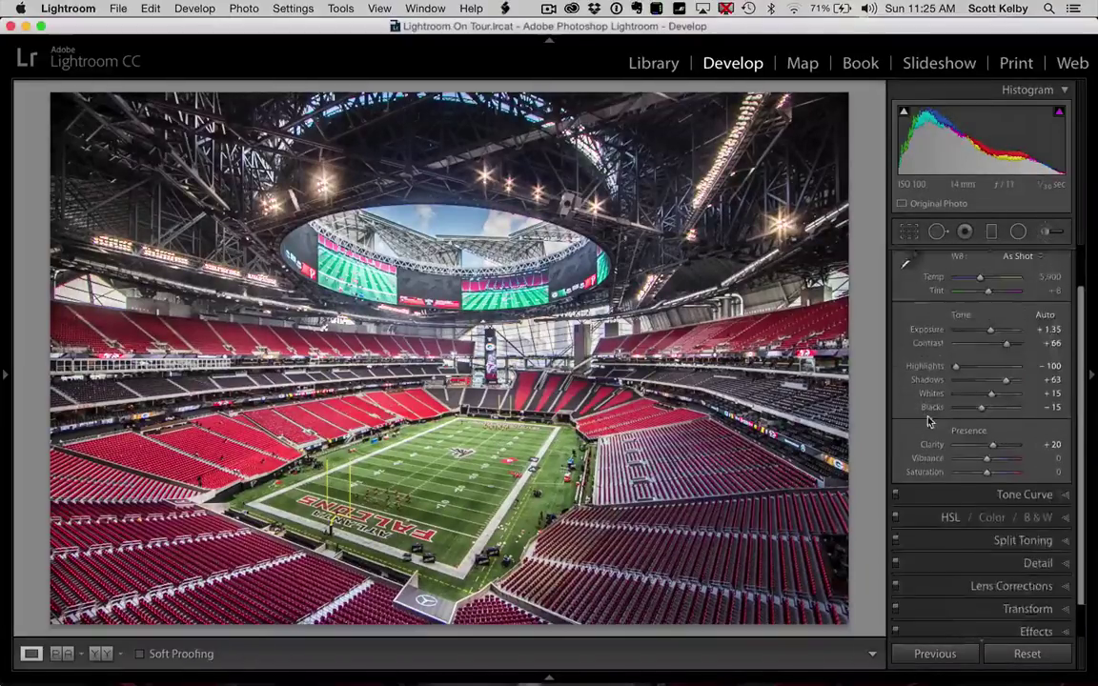
Enable lens profile corrections for the stadium photo using the Canon EF 14mm profile, toggling them off and on to compare
scroll(994, 412, "down", 2)
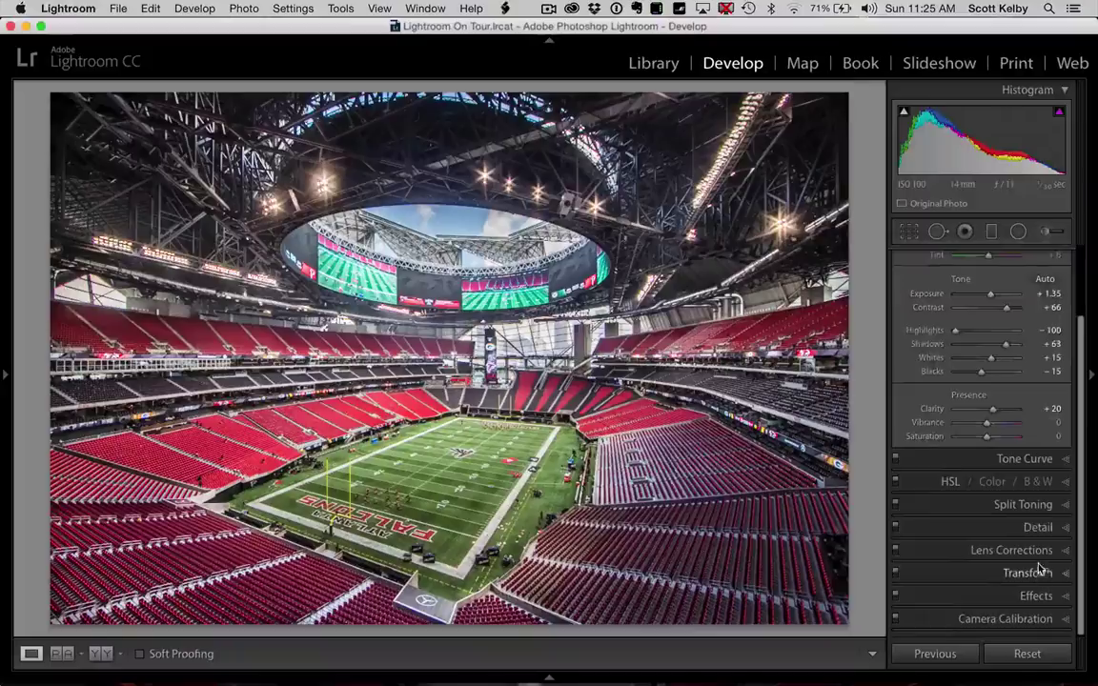
left_click(1008, 551)
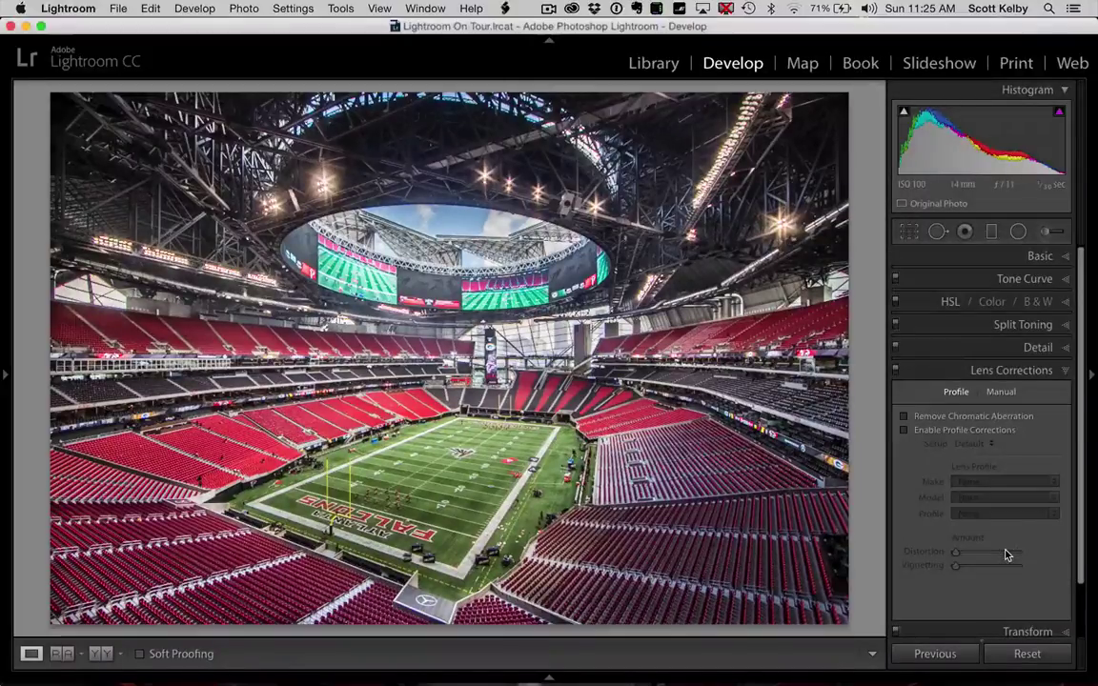
left_click(904, 429)
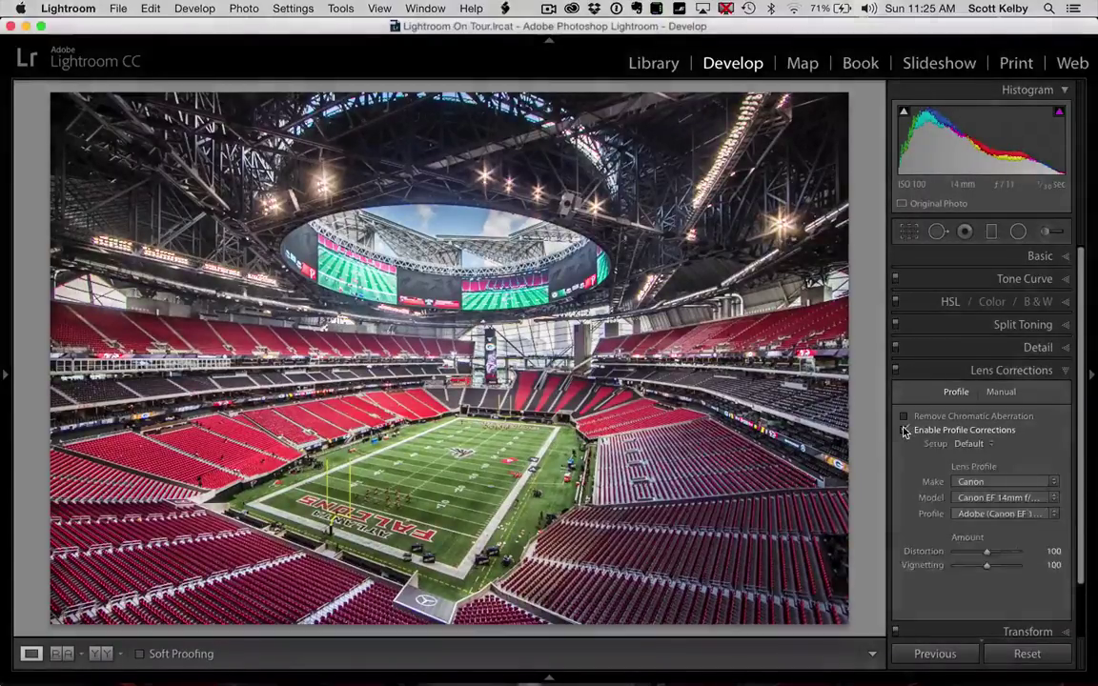
left_click(905, 430)
left_click(904, 430)
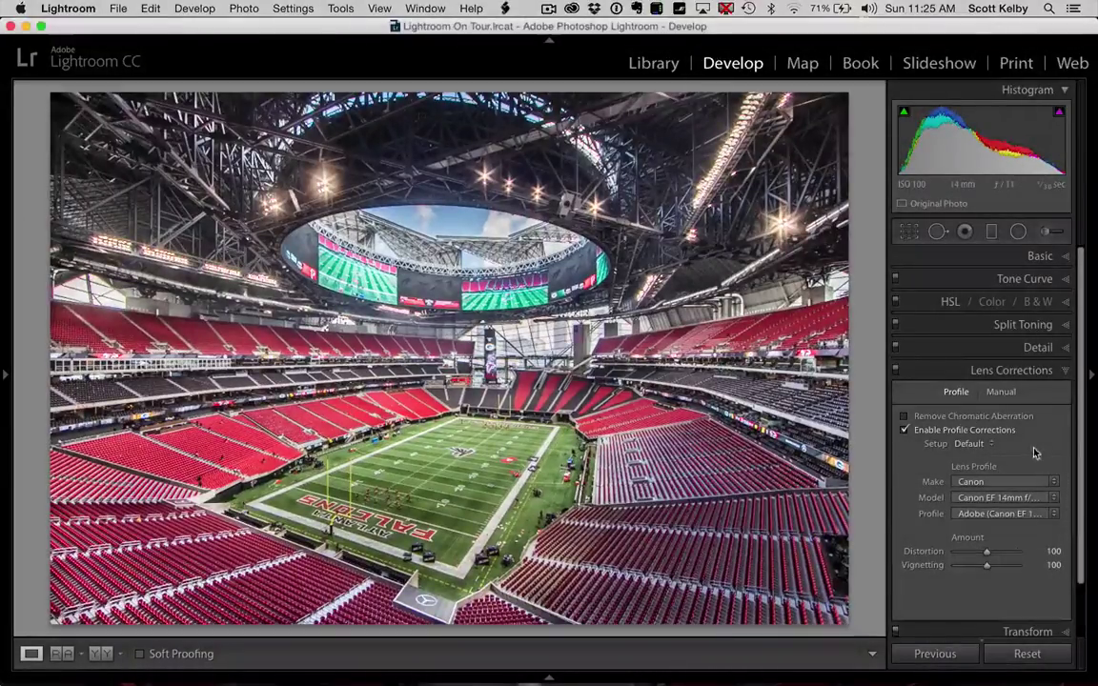
Remove the purple fringing along the roof opening's edge by setting the manual Defringe purple Amount to 8
left_click(1003, 391)
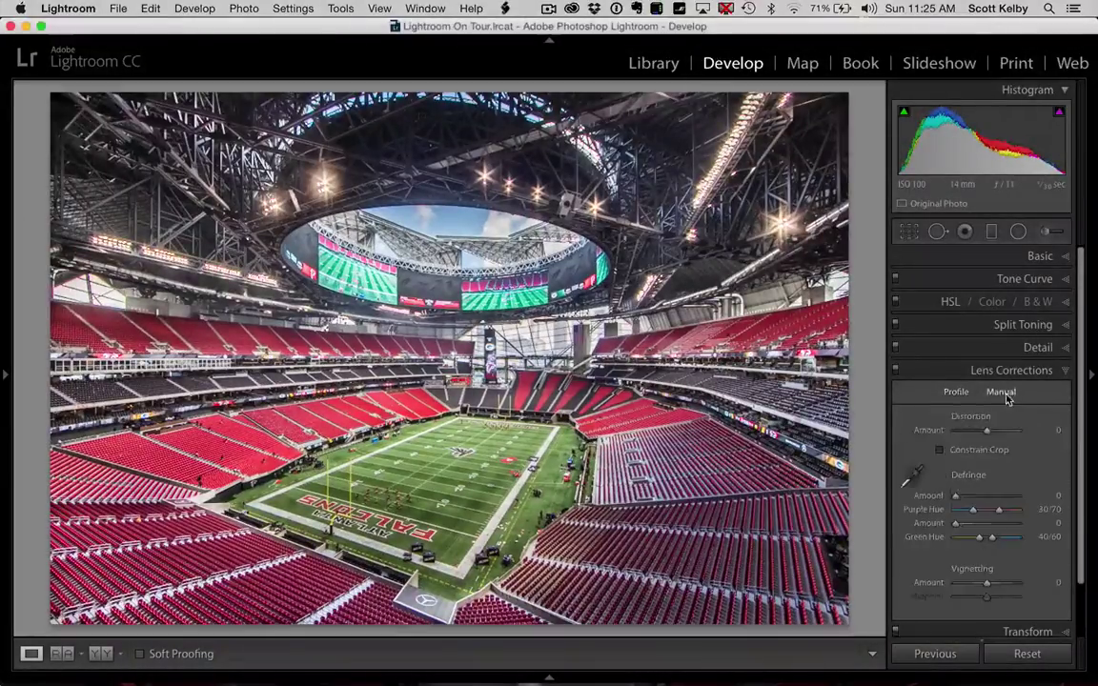
left_click(438, 217)
left_click(456, 235)
left_click(482, 269)
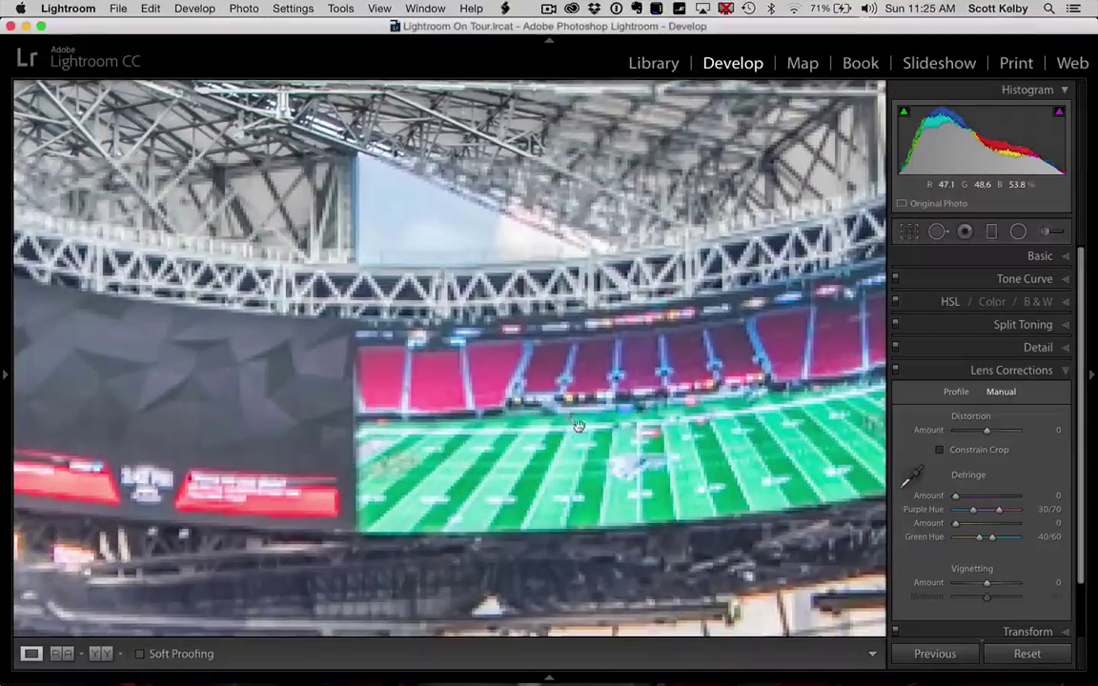
left_click_drag(339, 88, 478, 291)
left_click_drag(398, 230, 551, 342)
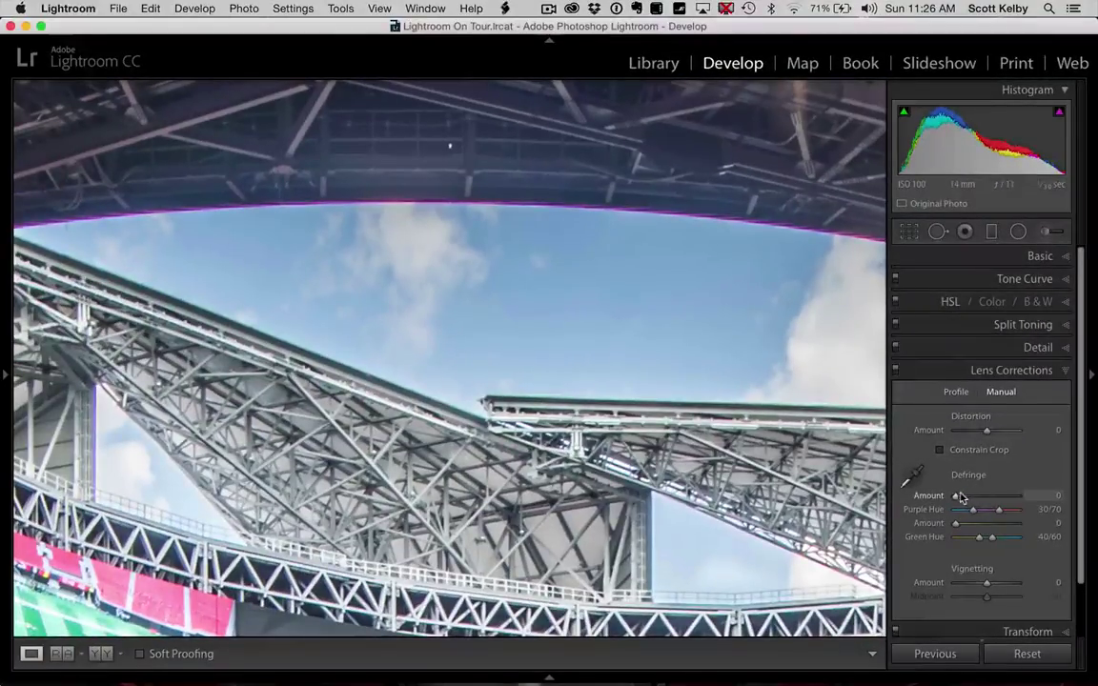
left_click_drag(957, 499, 971, 499)
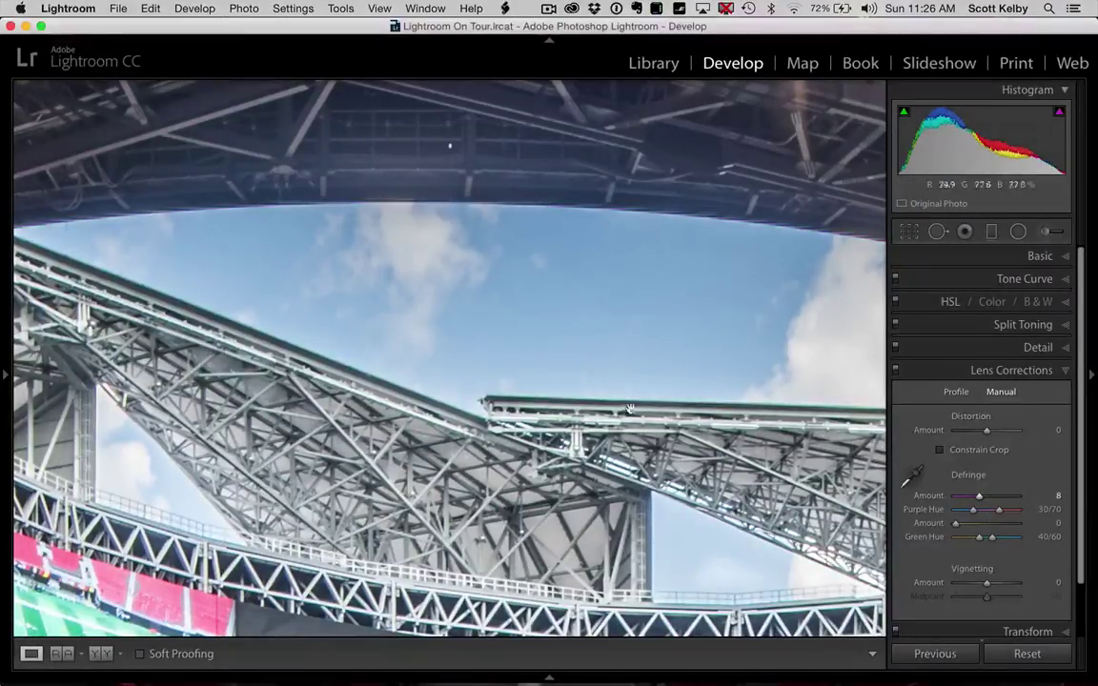
Defringe the green edges on the roof trusses with green Amount 9 and Green Hue 67/88, and return to the full-photo view
left_click_drag(956, 530, 984, 529)
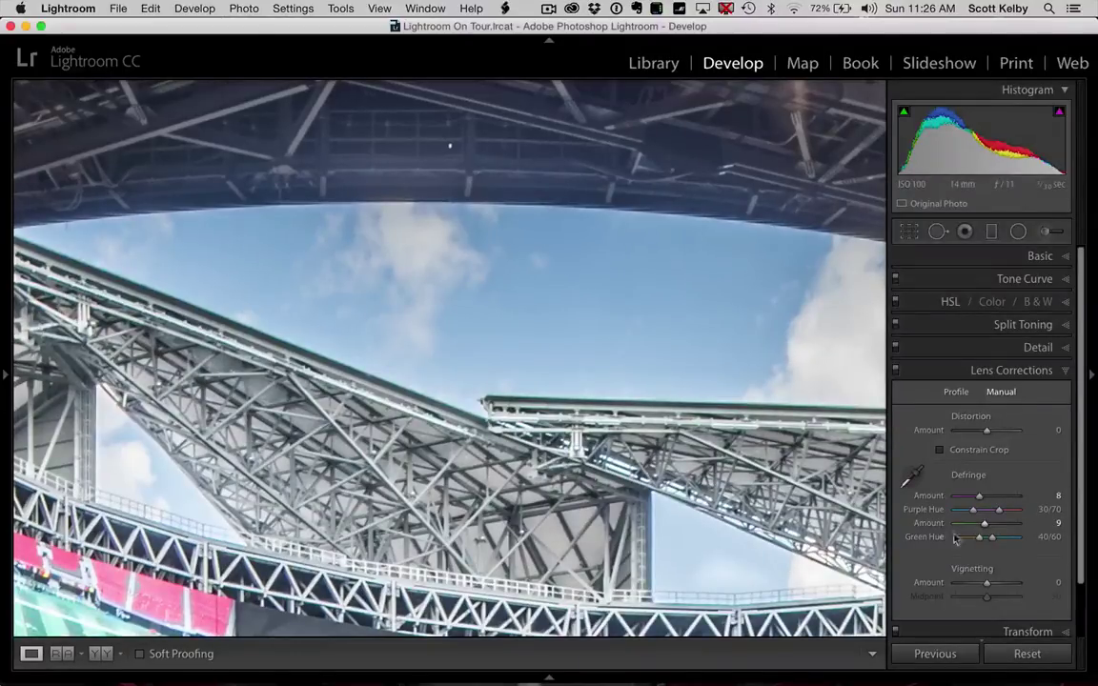
mouse_move(986, 539)
left_mouse_down()
mouse_move(966, 541)
mouse_move(1004, 541)
left_mouse_up()
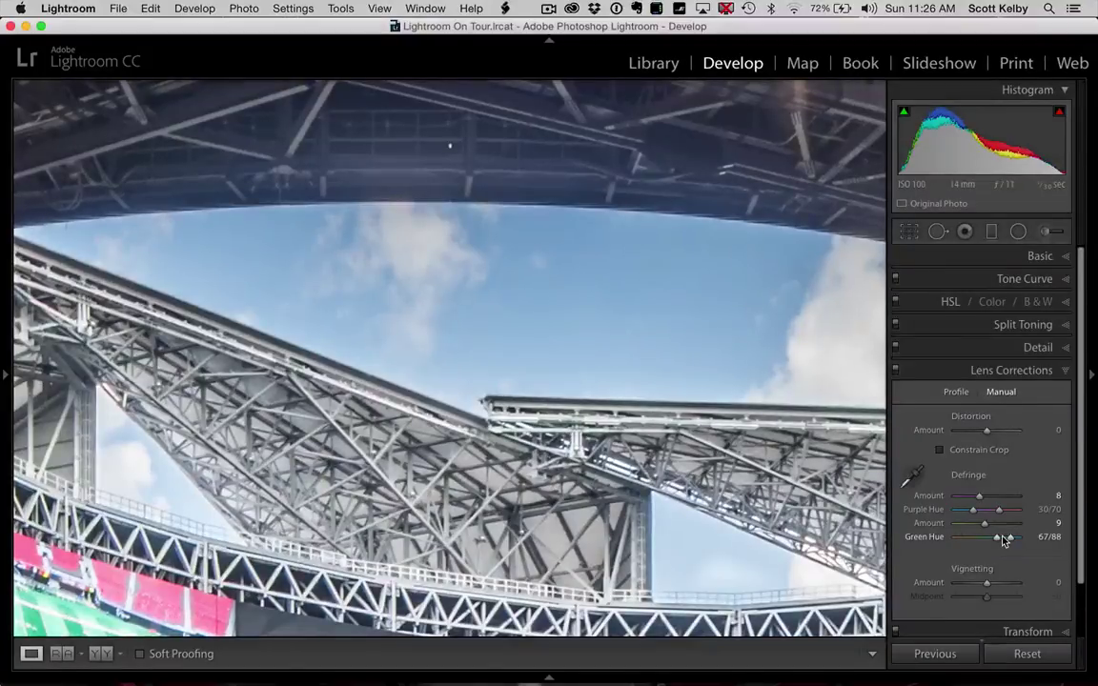
key("z")
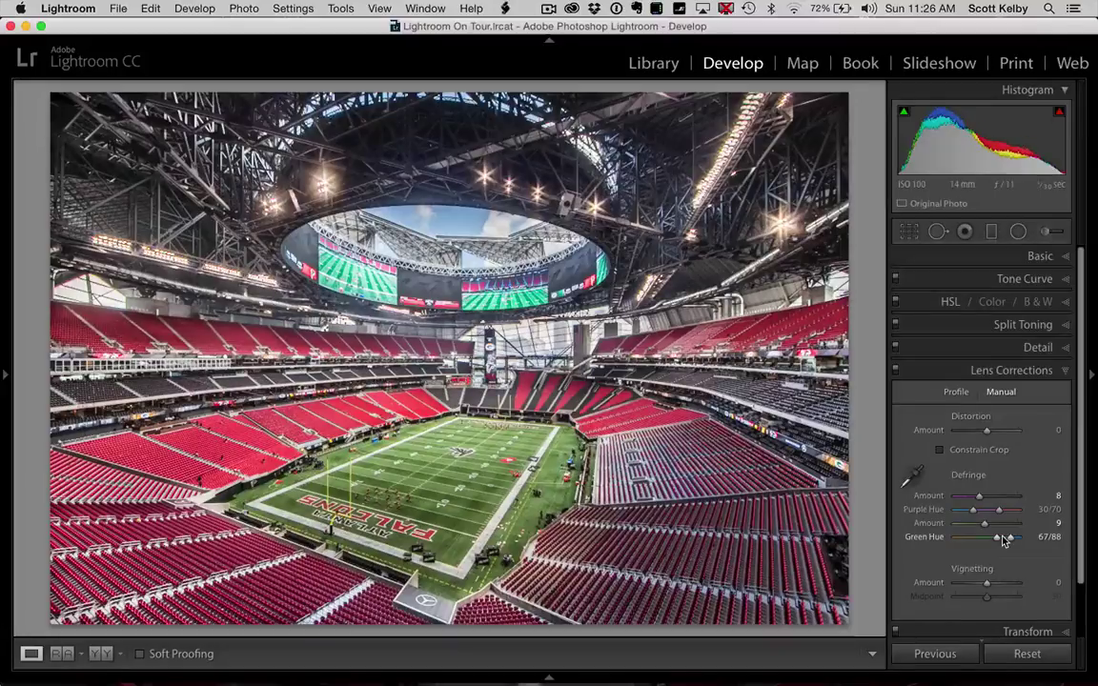
Darken the photo's edges with a Highlight Priority post-crop vignette set to an Amount of -11
scroll(1049, 403, "down", 3)
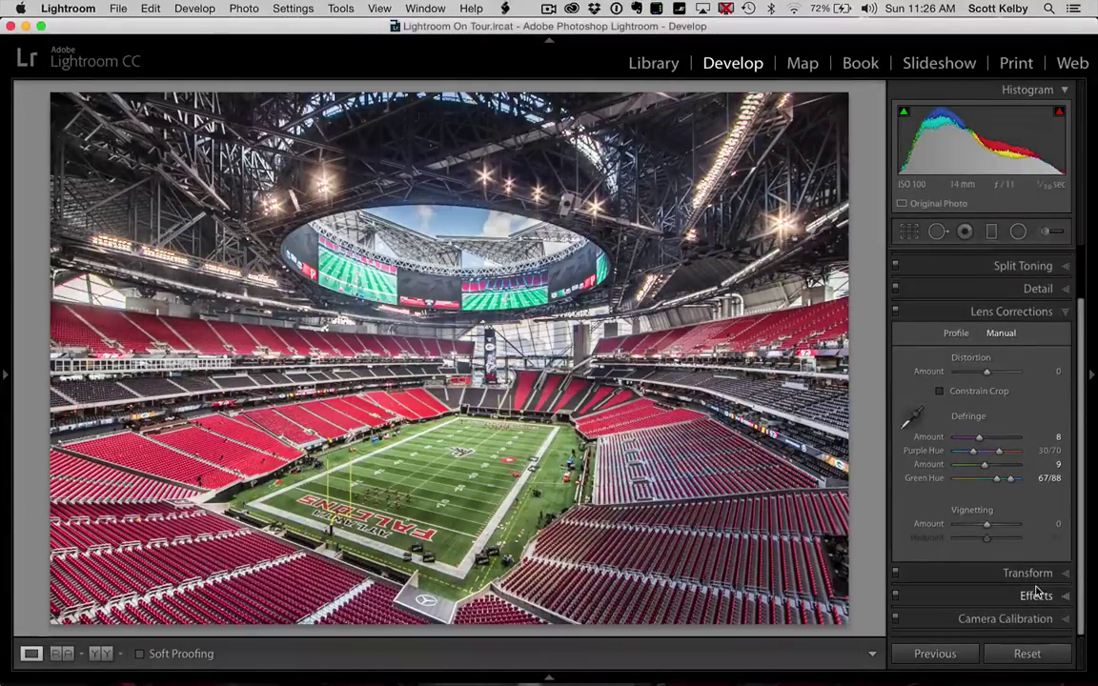
left_click(1035, 593)
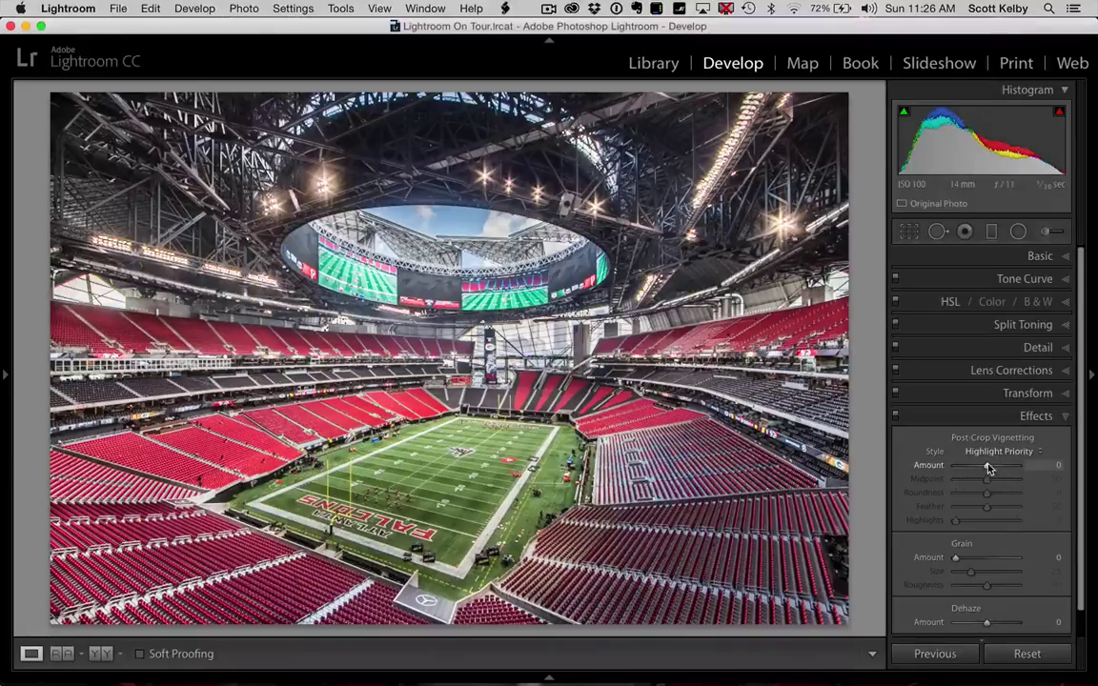
mouse_move(988, 467)
left_mouse_down()
mouse_move(1010, 466)
mouse_move(965, 466)
mouse_move(983, 469)
left_mouse_up()
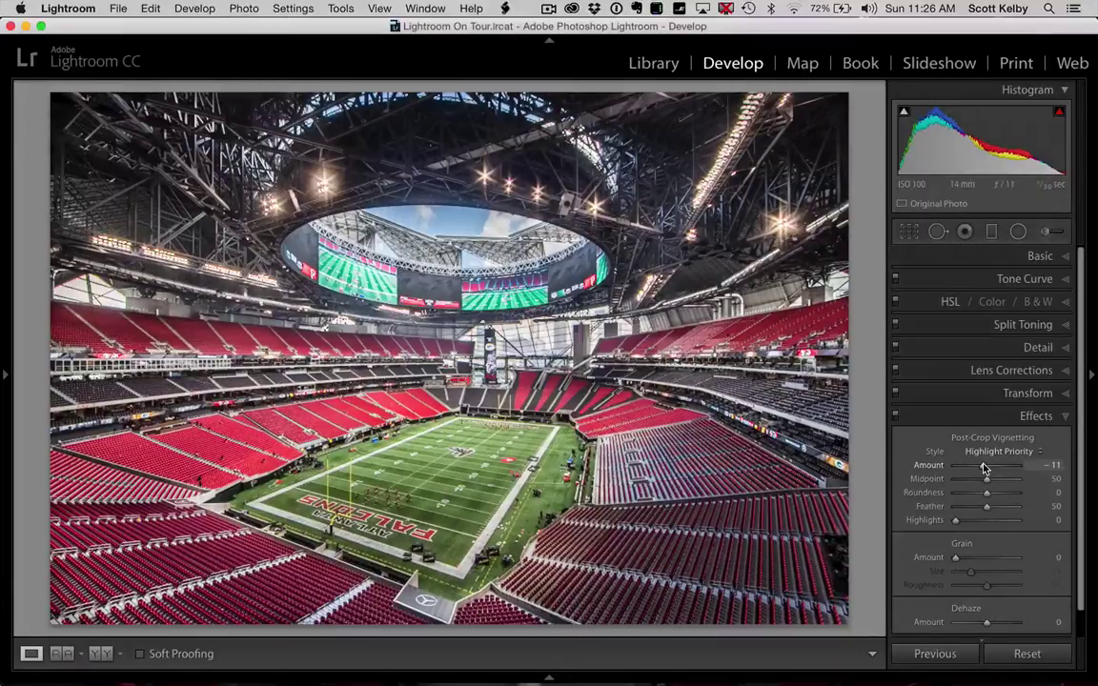
Flag the stadium photo as a Pick and compare the edited image with its Before version
key("p")
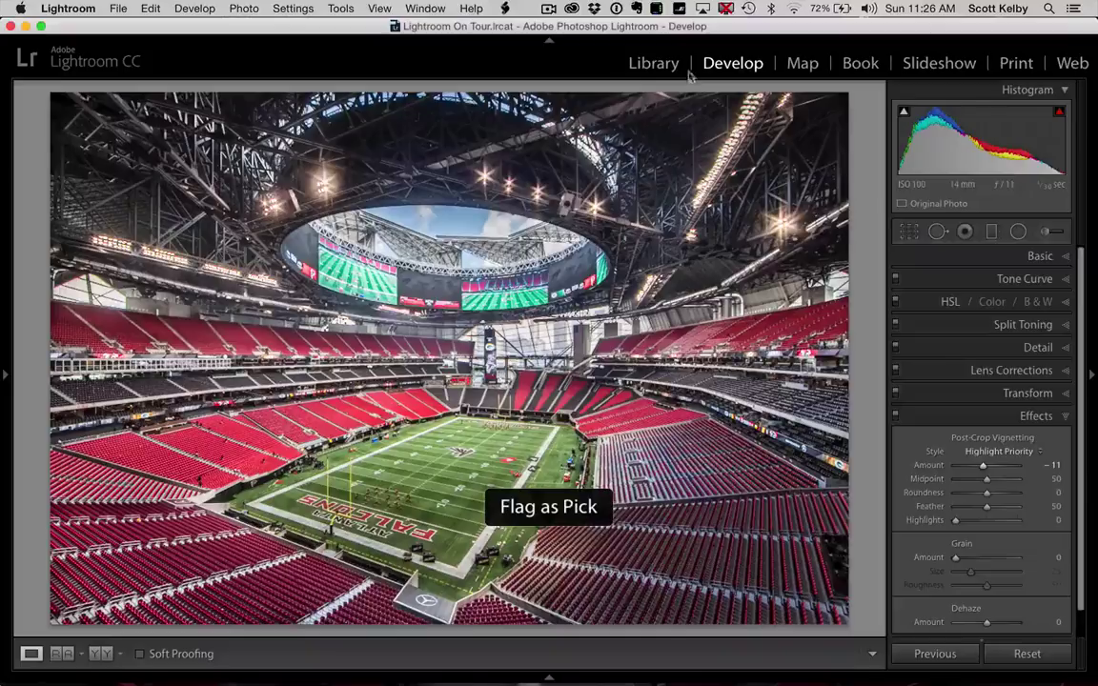
key("backslash")
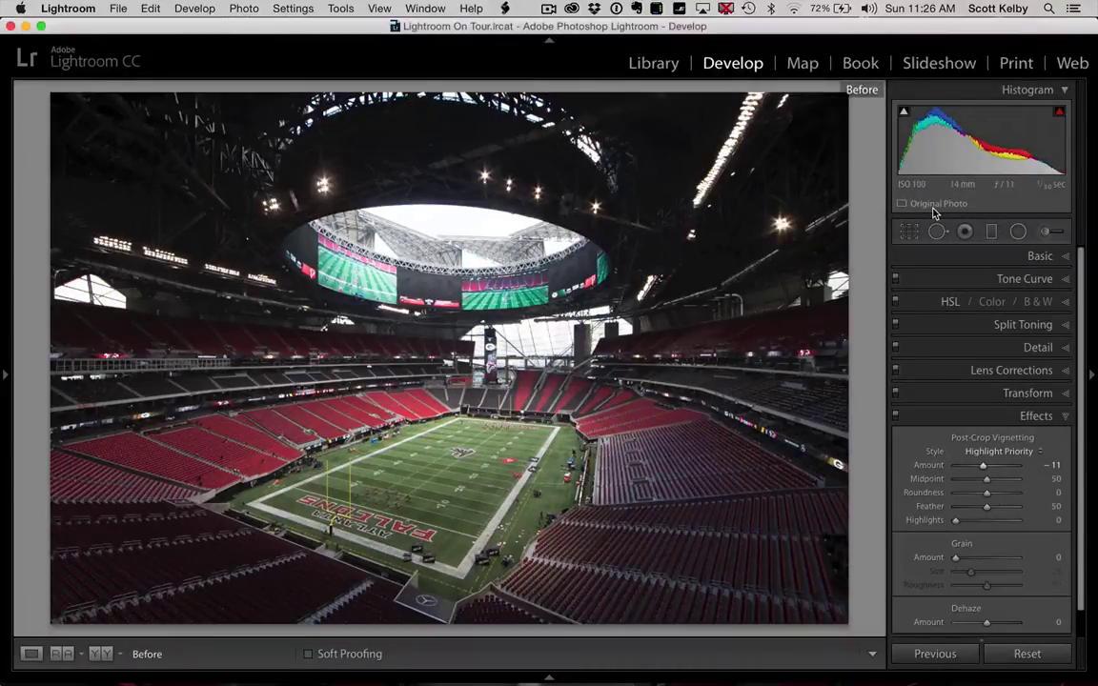
key("backslash")
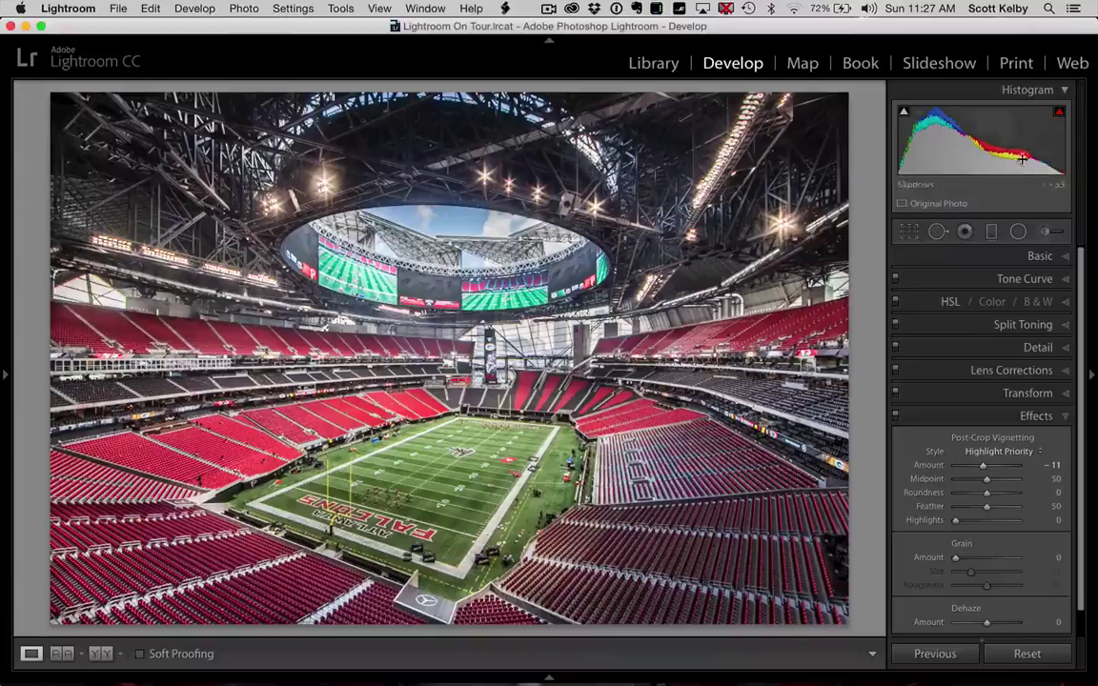
Delete the Adjustment Brush mask that darkens the sky and end-zone windows, and finish the brush edits
key("k")
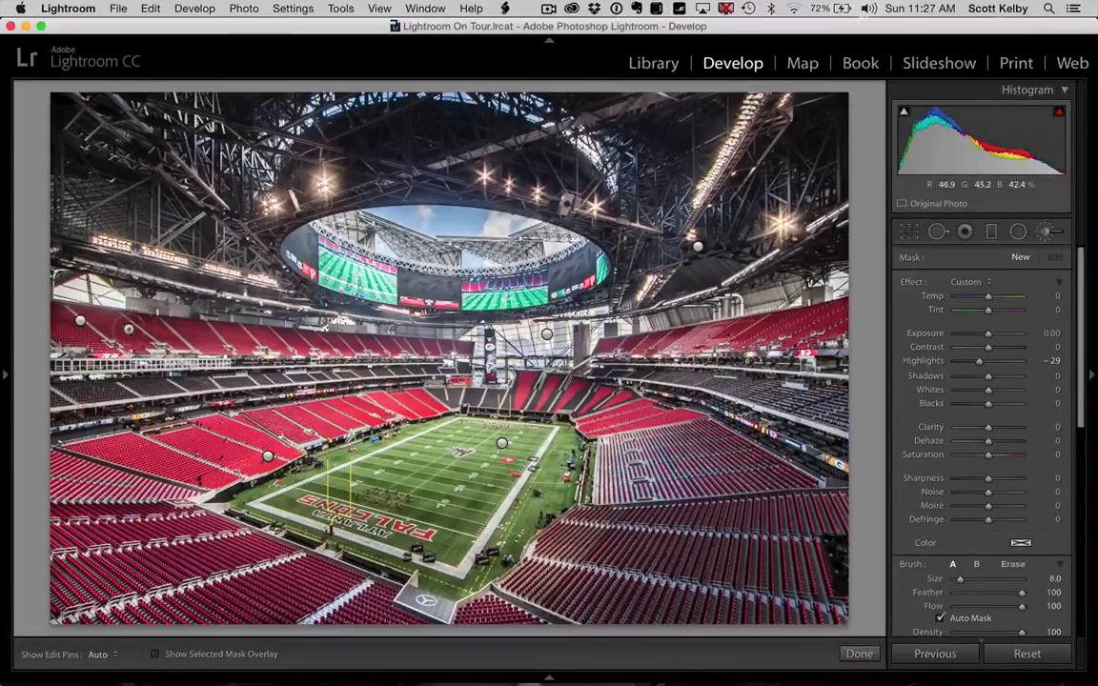
left_click(547, 333)
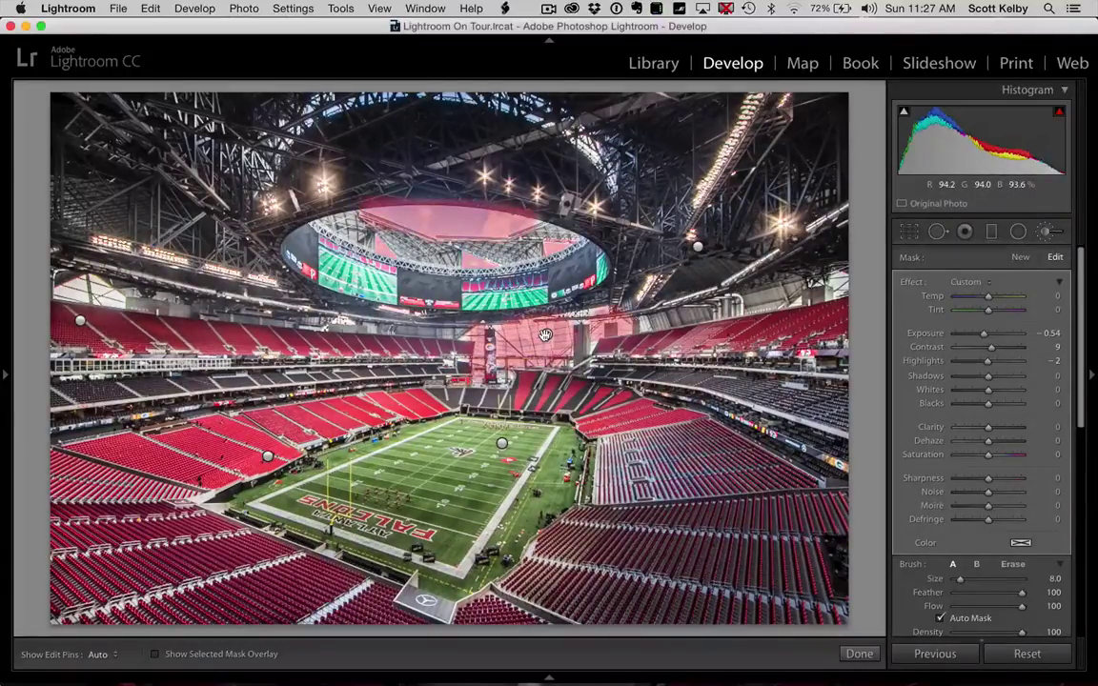
key("Delete")
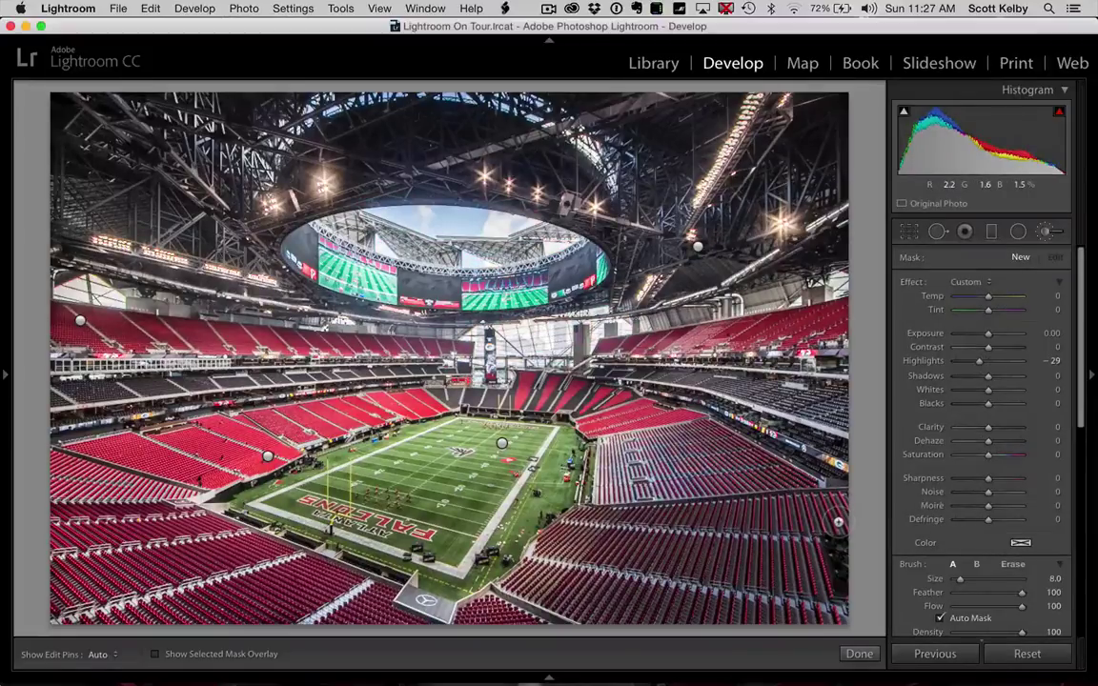
left_click(859, 654)
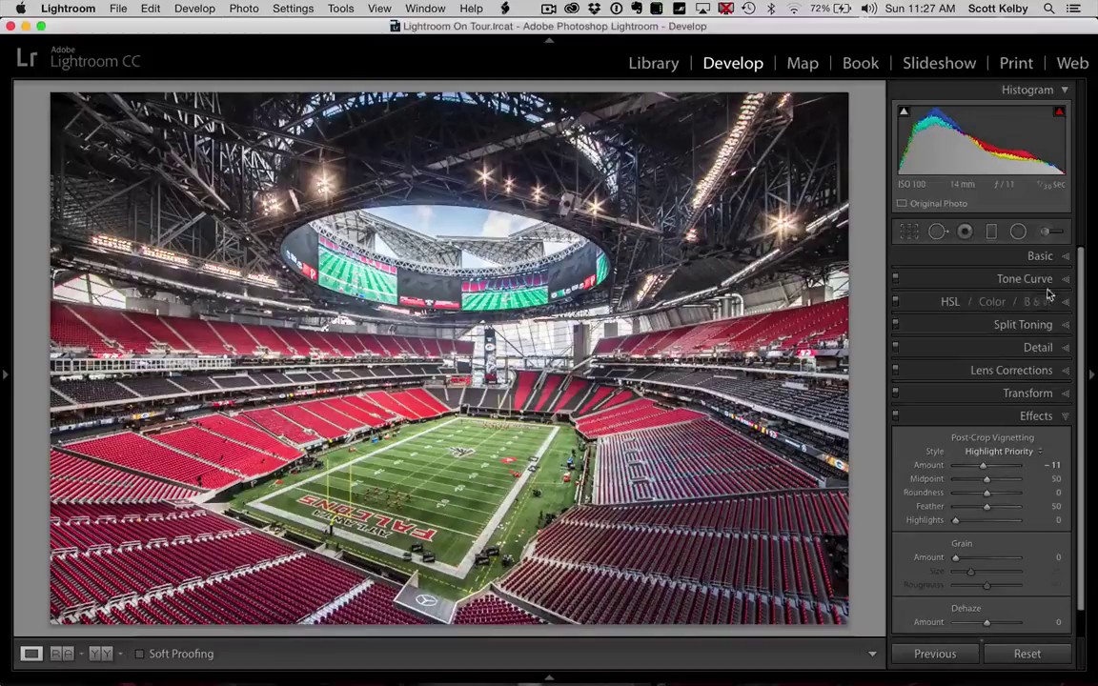
Raise the overall Contrast to +82 and show an enlarged side-by-side Before and After view with the surrounding panels hidden
left_click(1041, 258)
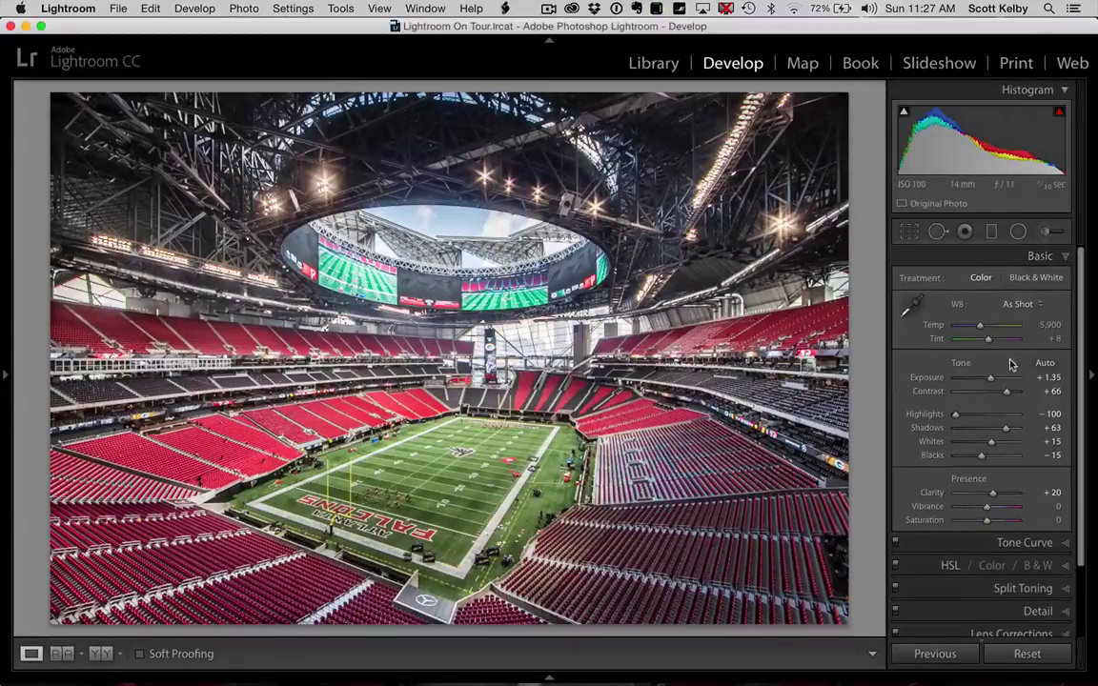
left_click_drag(1008, 398, 1013, 398)
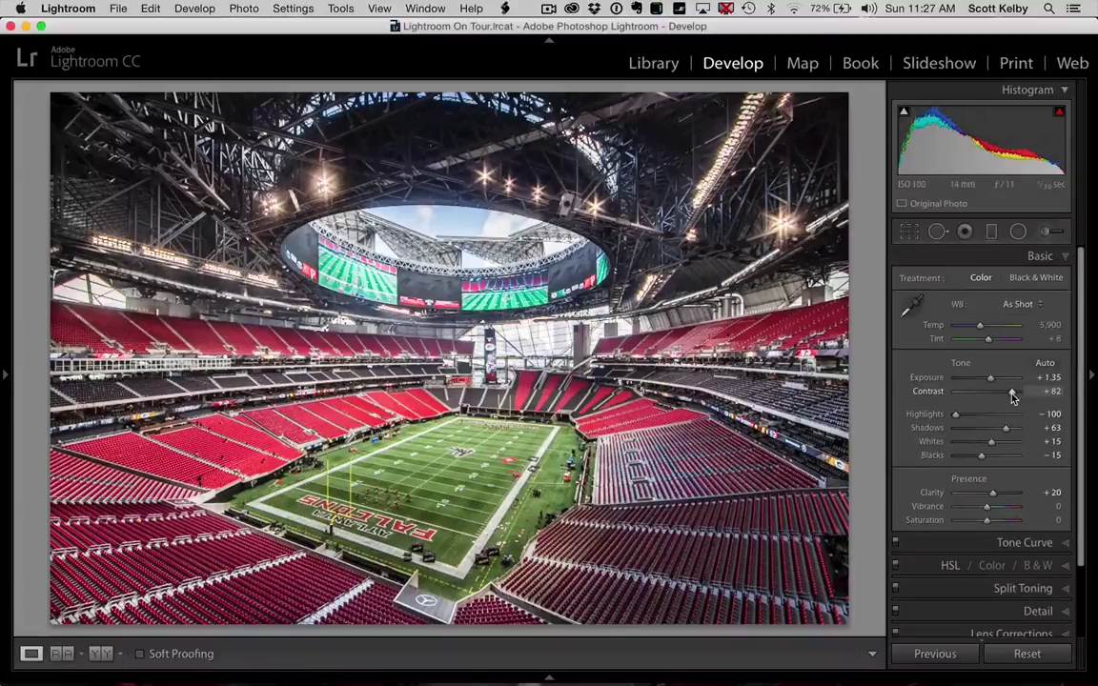
key("y")
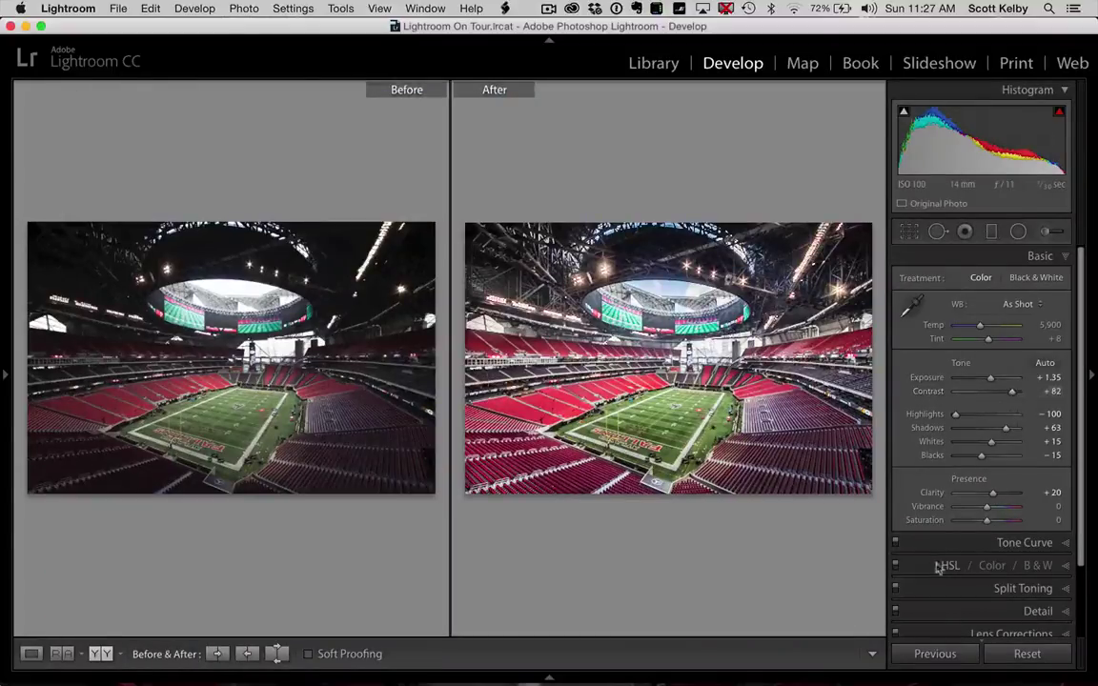
key("shift+Tab")
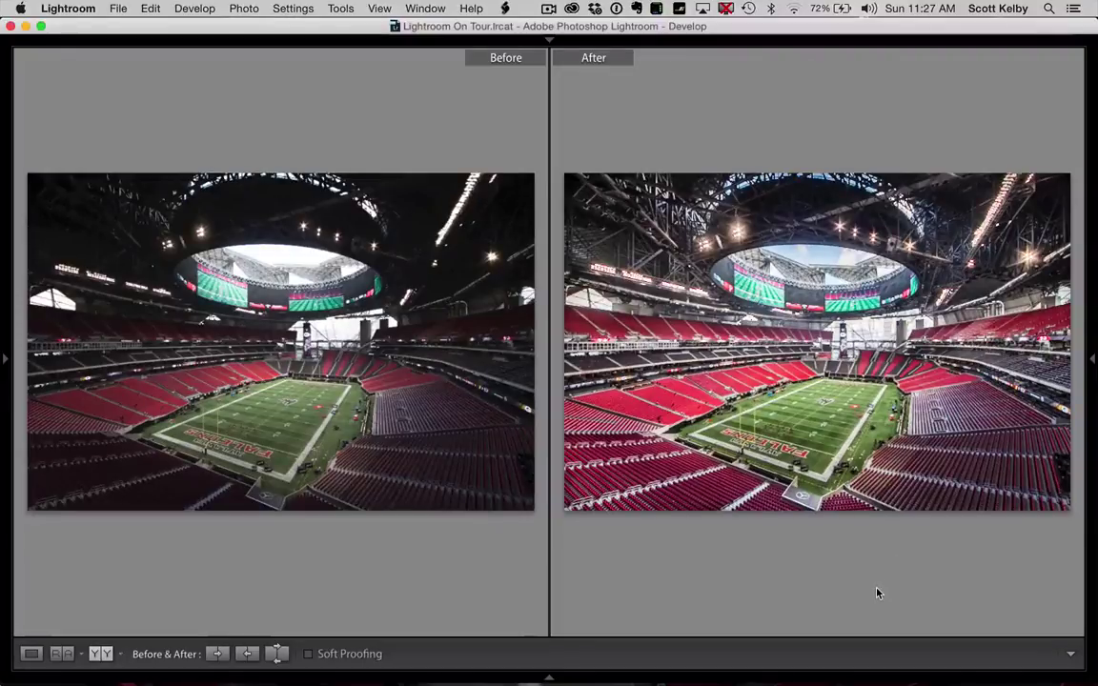